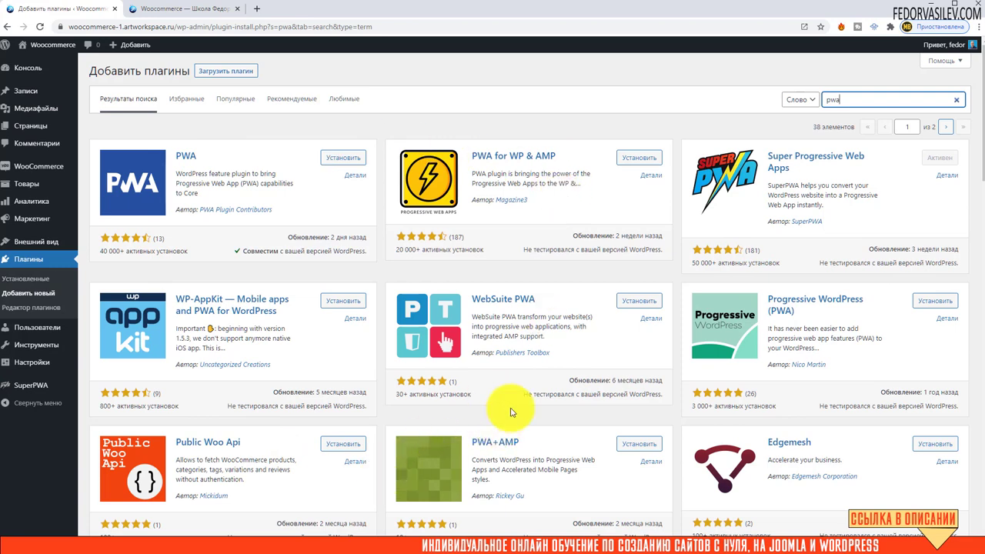
# Examine the name, rating and active installation figures of the Super Progressive Web Apps plugin in the search results.
pyautogui.click(758, 250)
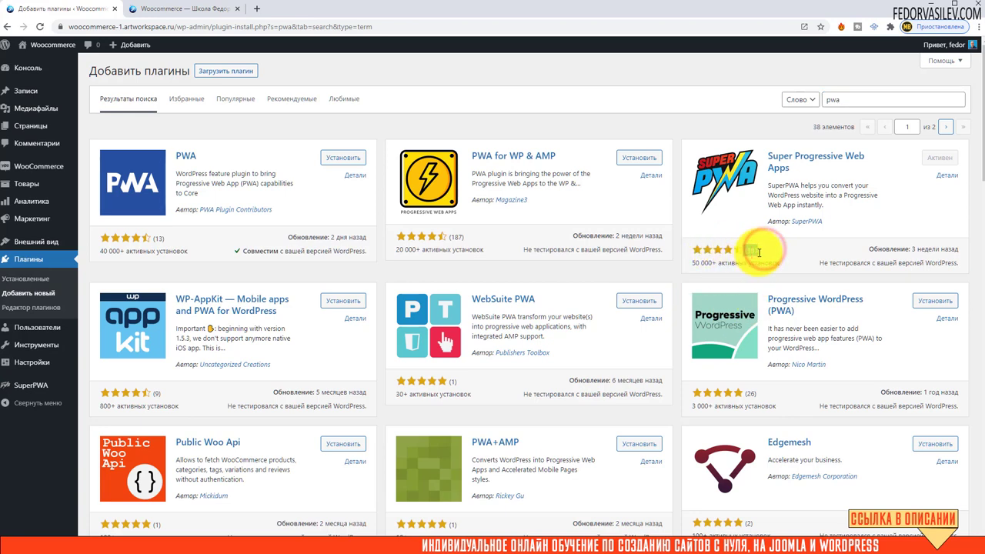
pyautogui.click(777, 255)
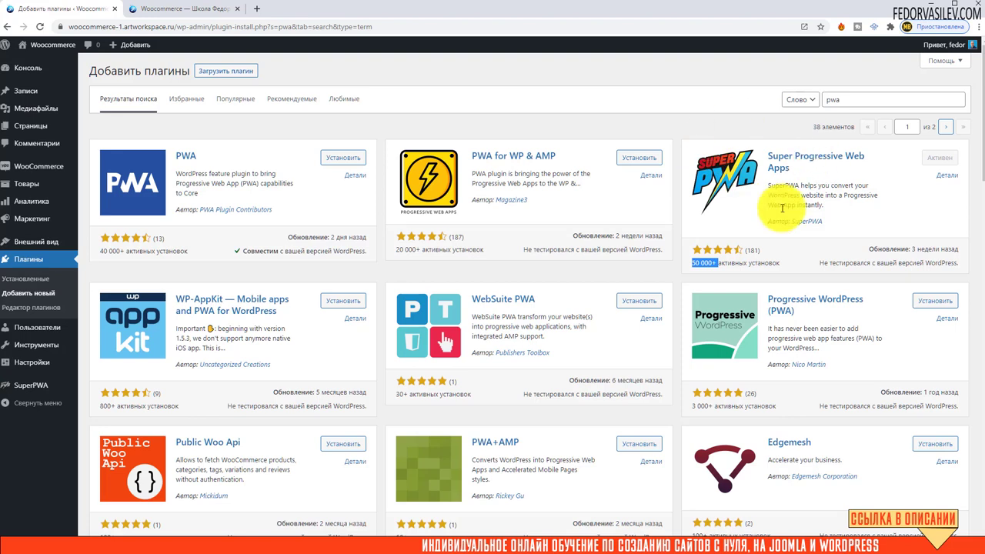
pyautogui.moveTo(703, 149); pyautogui.dragTo(703, 127)
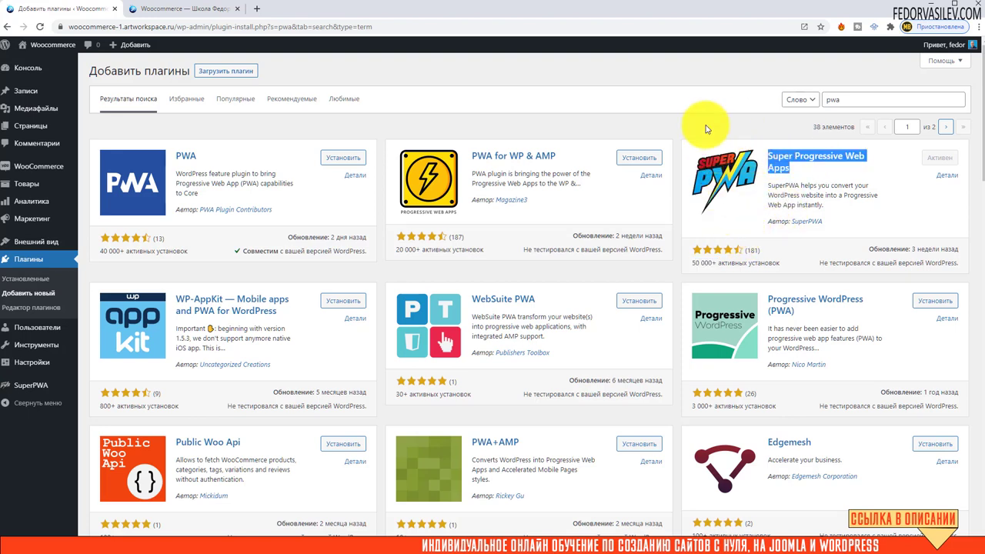
pyautogui.click(700, 121)
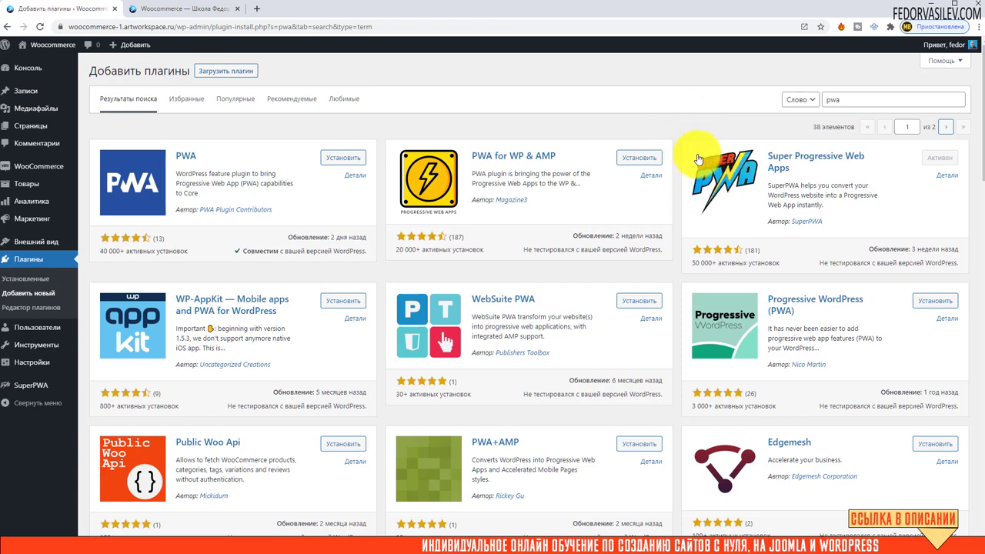
pyautogui.moveTo(805, 176); pyautogui.dragTo(758, 165)
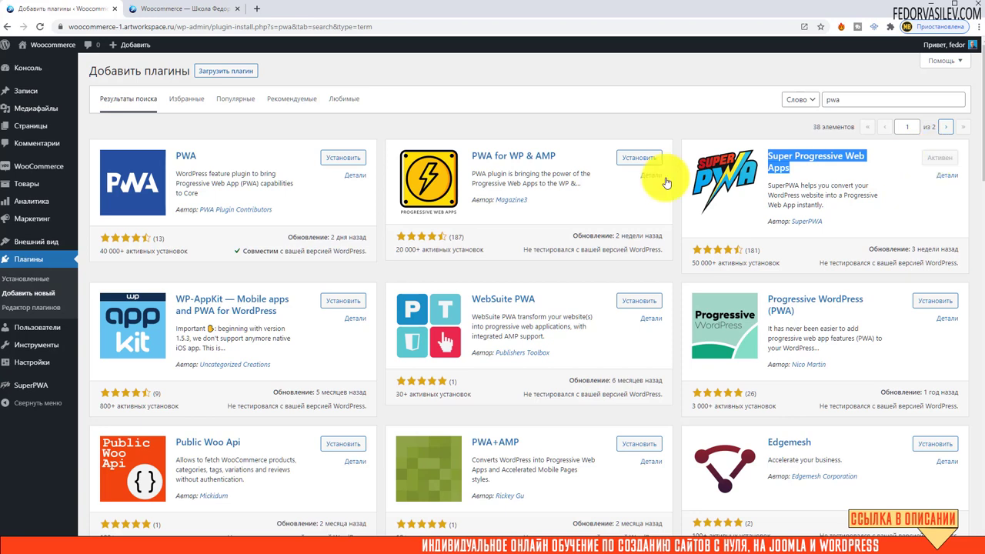
pyautogui.click(659, 128)
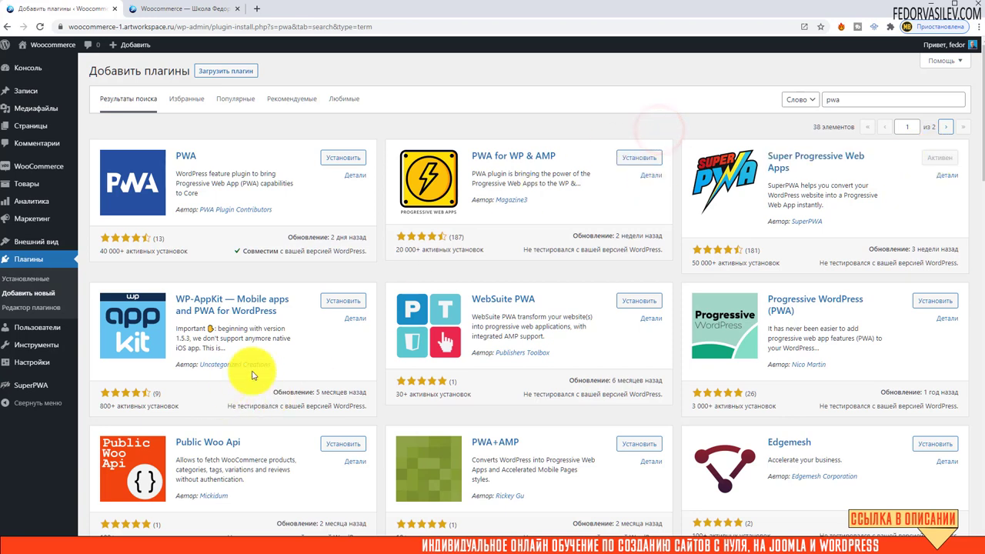
# Open the SuperPWA settings page and review its status section, particularly the HTTPS line.
pyautogui.moveTo(33, 389)
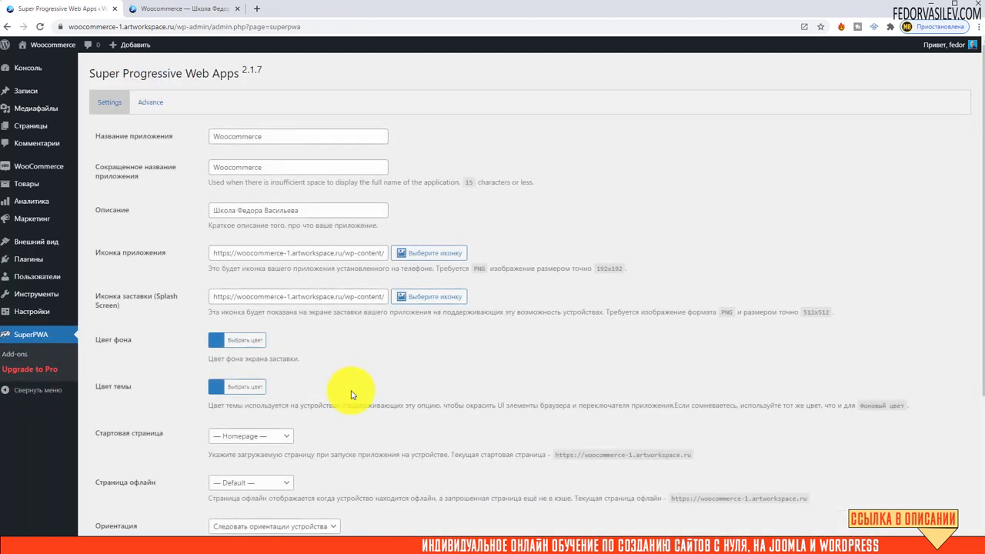
pyautogui.scroll(-5, 616, 229)
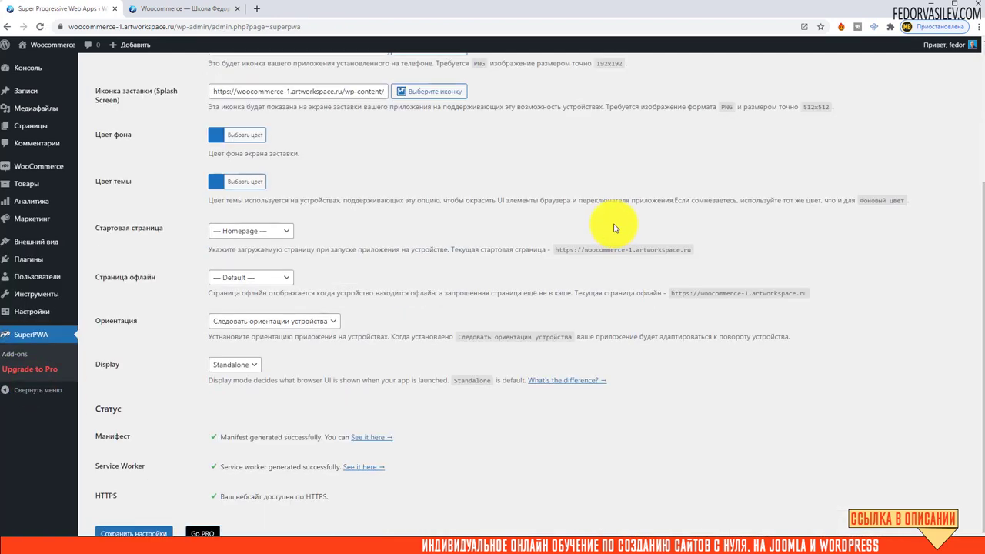
pyautogui.scroll(-1, 616, 229)
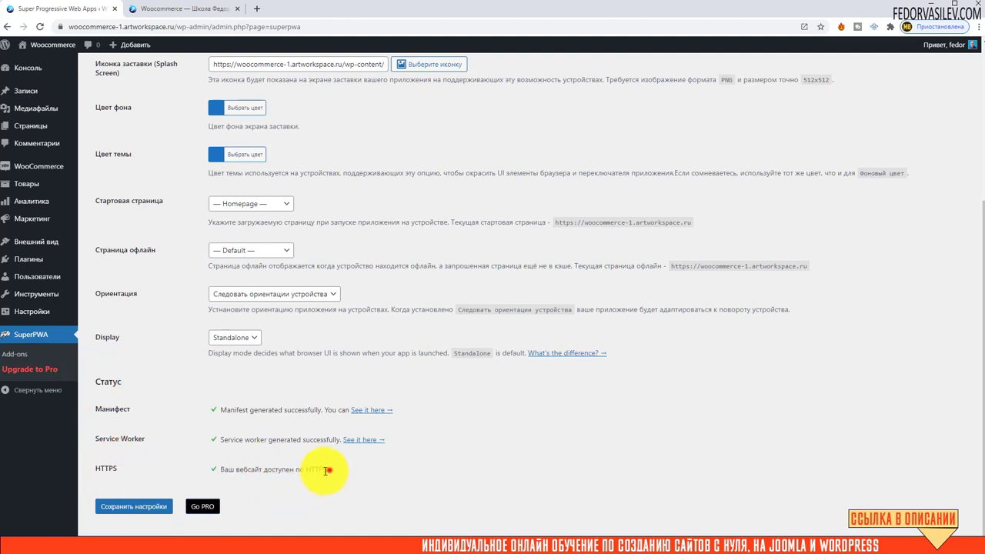
pyautogui.moveTo(305, 472); pyautogui.dragTo(297, 470)
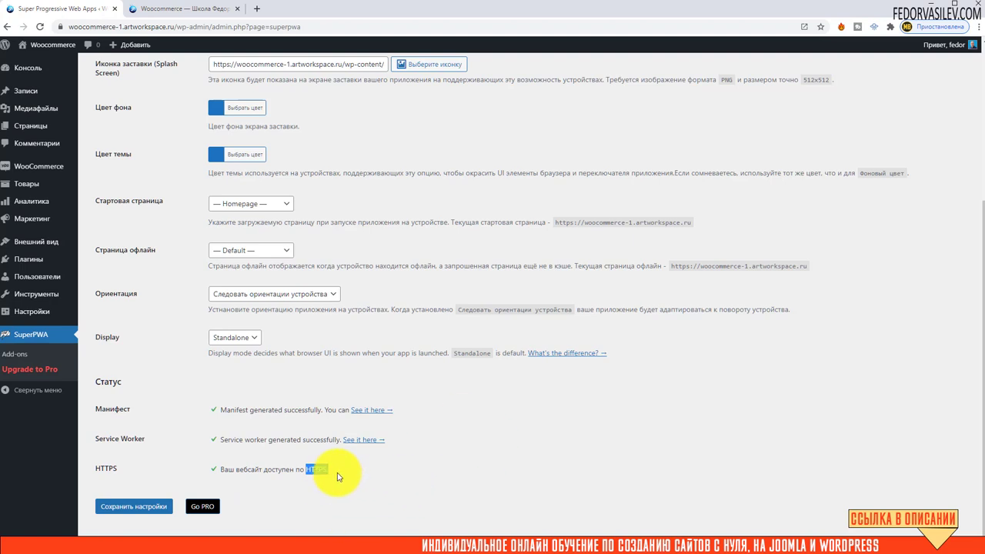
pyautogui.moveTo(326, 470); pyautogui.dragTo(308, 471)
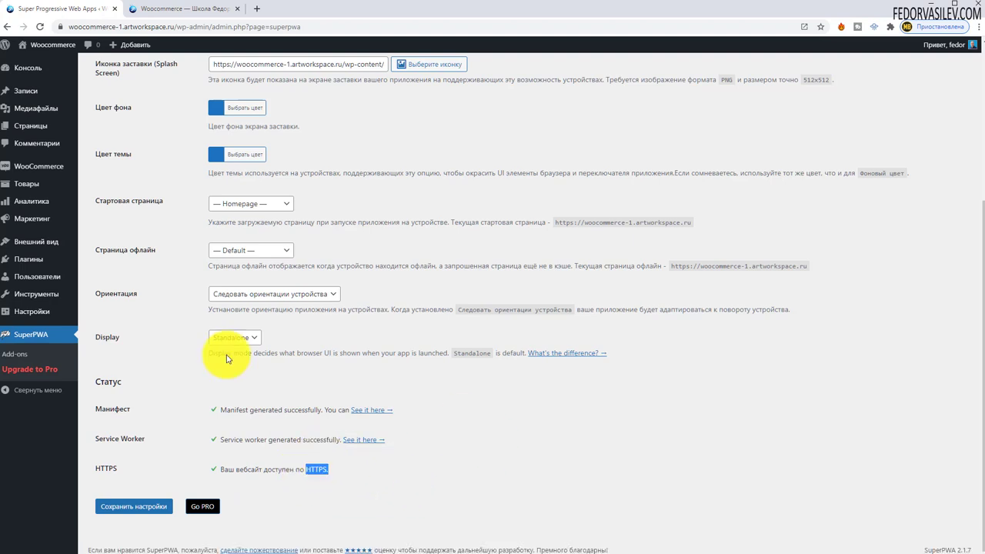
# View the site's secure connection details in the browser, close them, and recheck the plugin's HTTPS status.
pyautogui.click(60, 27)
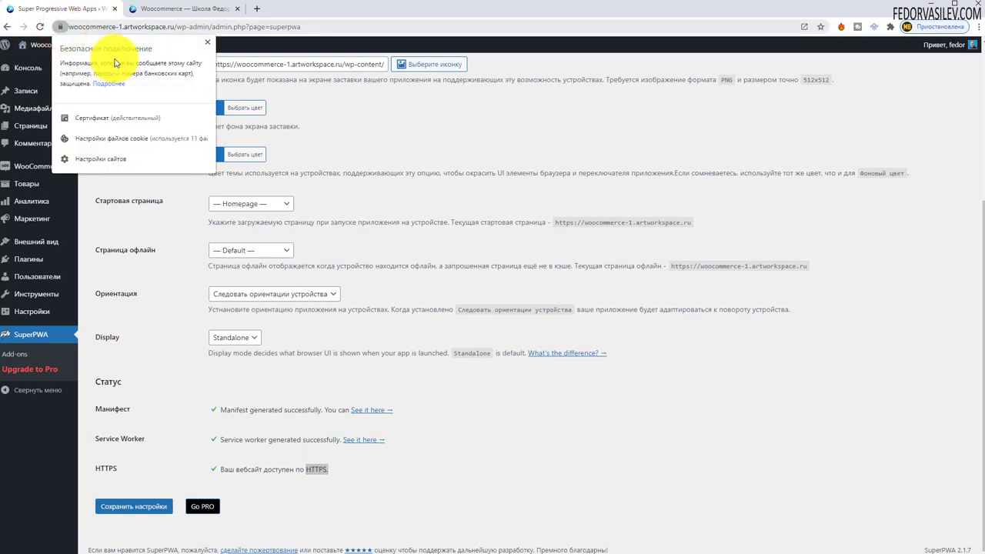
pyautogui.click(358, 493)
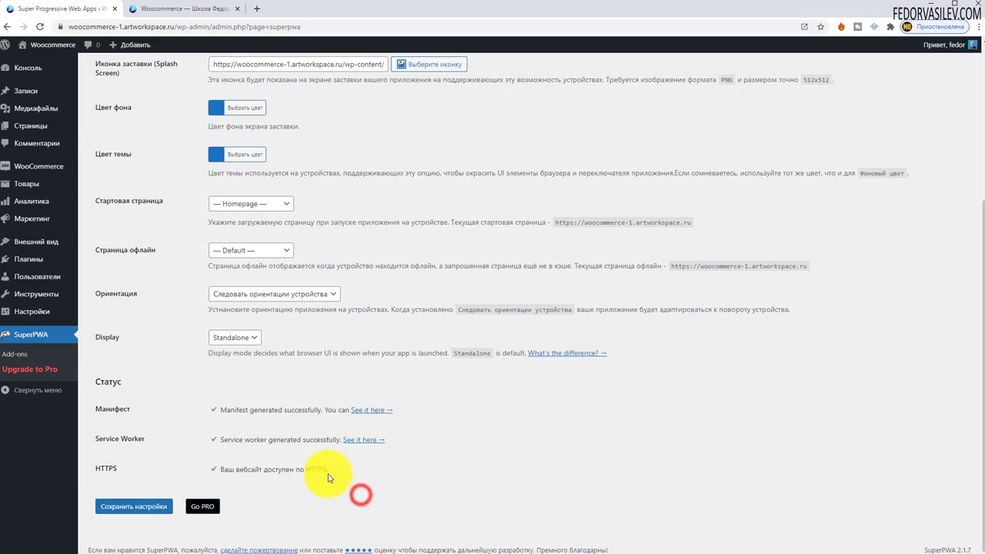
pyautogui.moveTo(327, 473); pyautogui.dragTo(306, 471)
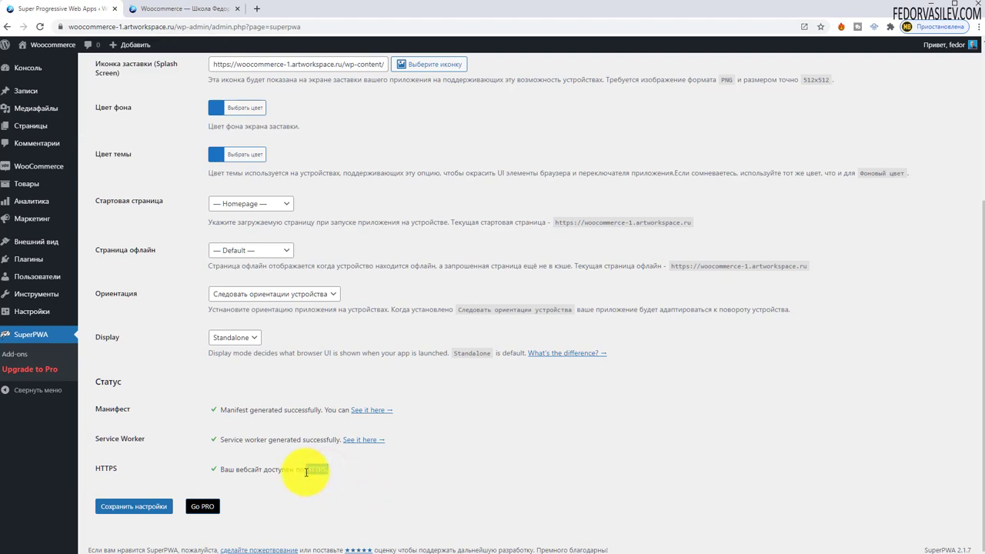
pyautogui.click(344, 467)
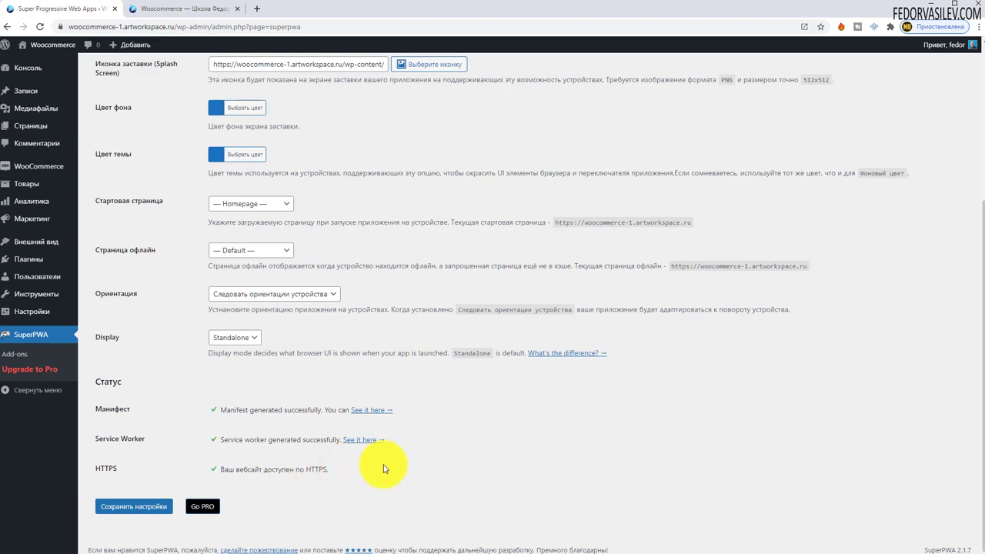
# Review the application name, short name and description fields in the SuperPWA settings.
pyautogui.scroll(3, 417, 448)
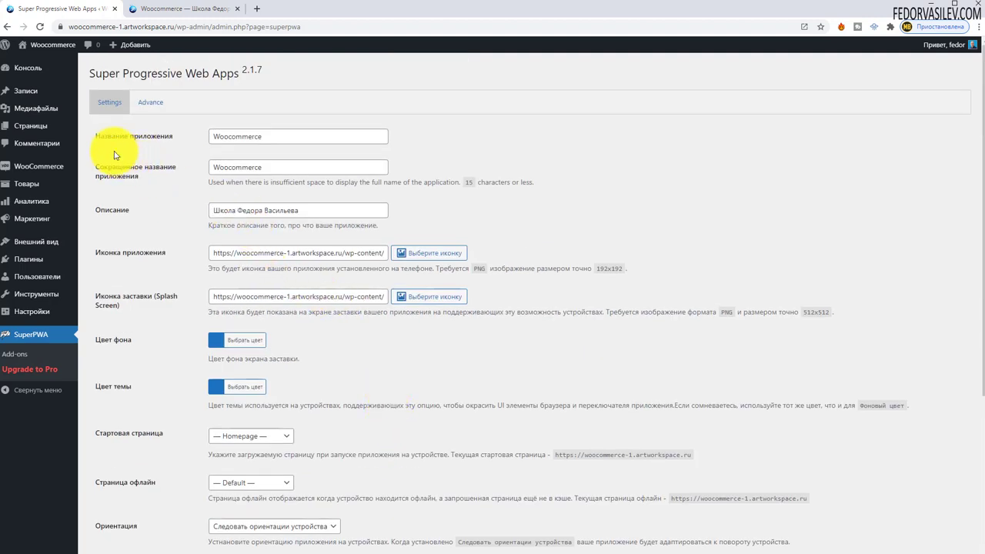
pyautogui.moveTo(286, 136); pyautogui.dragTo(193, 139)
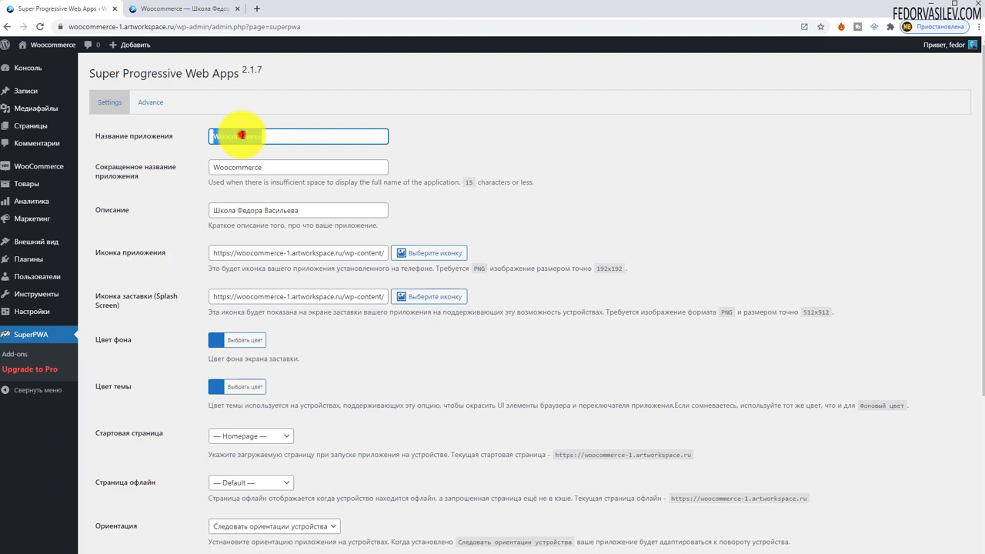
pyautogui.doubleClick(281, 129)
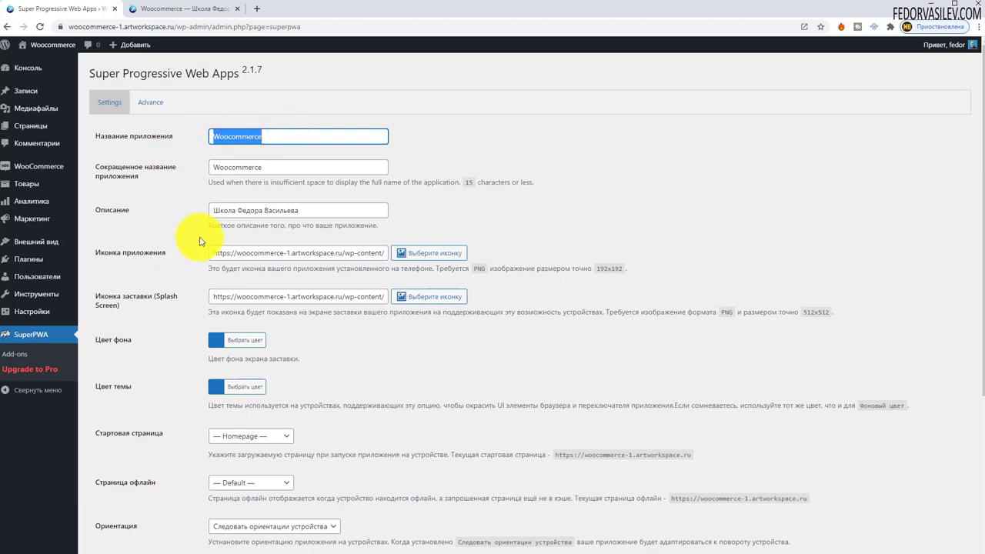
pyautogui.doubleClick(304, 166)
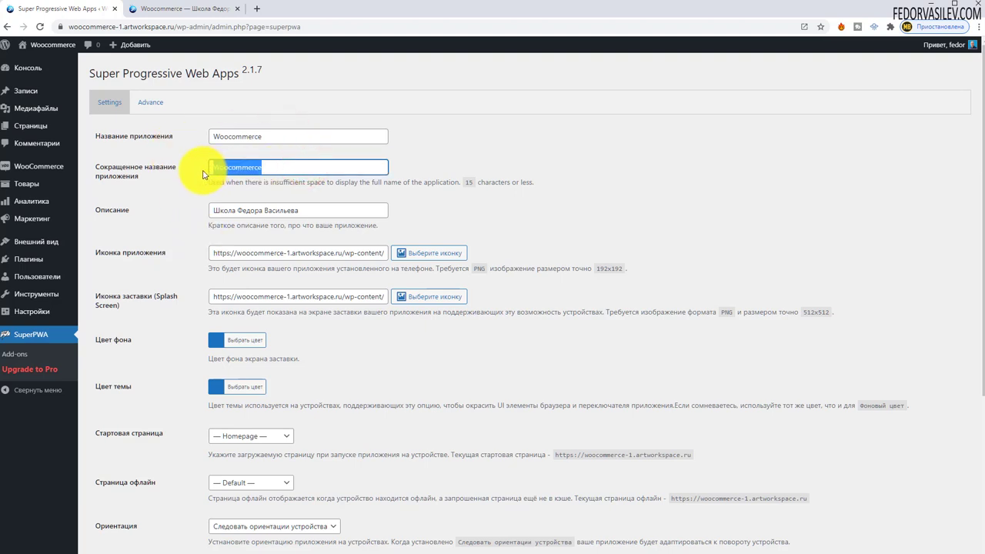
pyautogui.moveTo(306, 136); pyautogui.dragTo(201, 140)
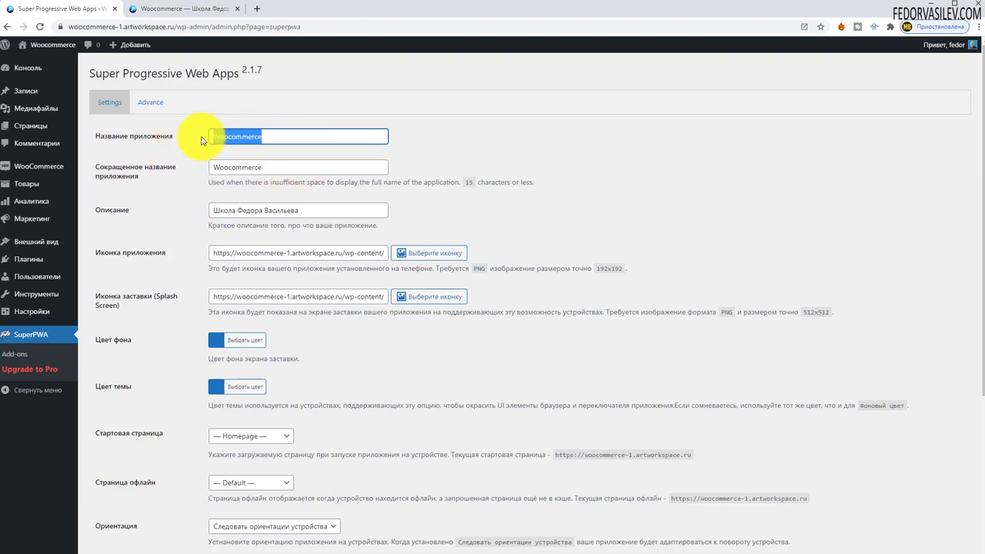
pyautogui.moveTo(271, 165); pyautogui.dragTo(154, 193)
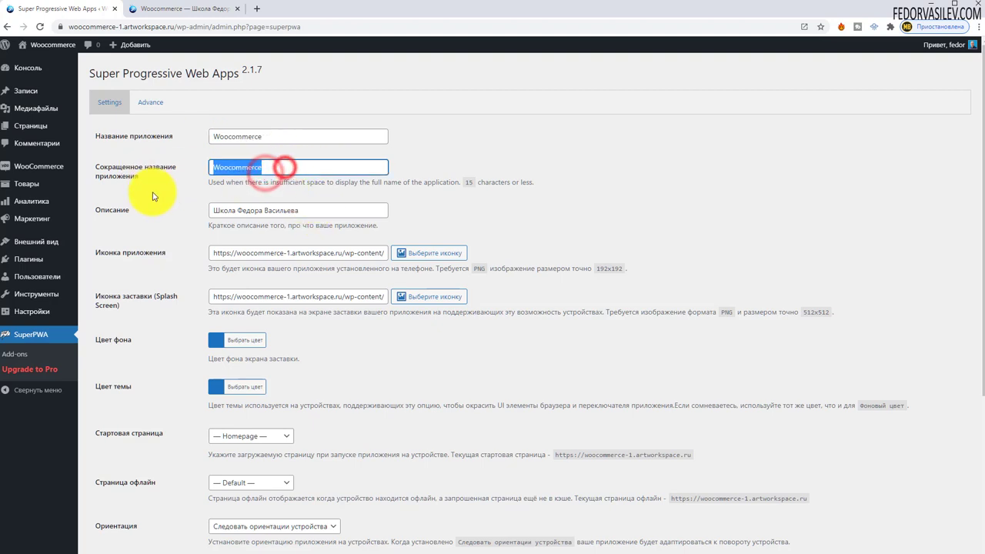
pyautogui.moveTo(333, 206); pyautogui.dragTo(143, 210)
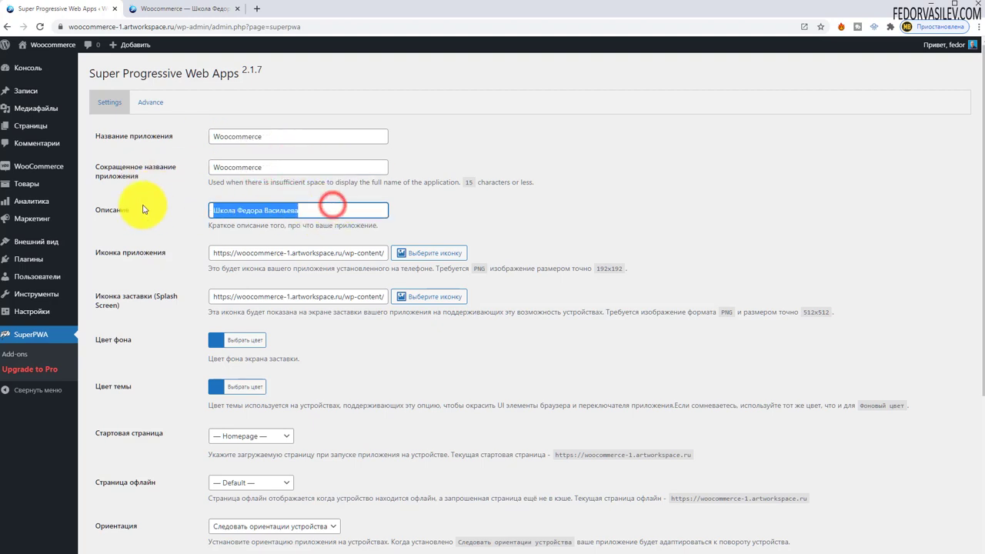
# Check the required application icon size, inspect the icon picker's upload and media library views, and close it without selecting an icon.
pyautogui.click(597, 268)
pyautogui.moveTo(625, 277); pyautogui.dragTo(632, 274)
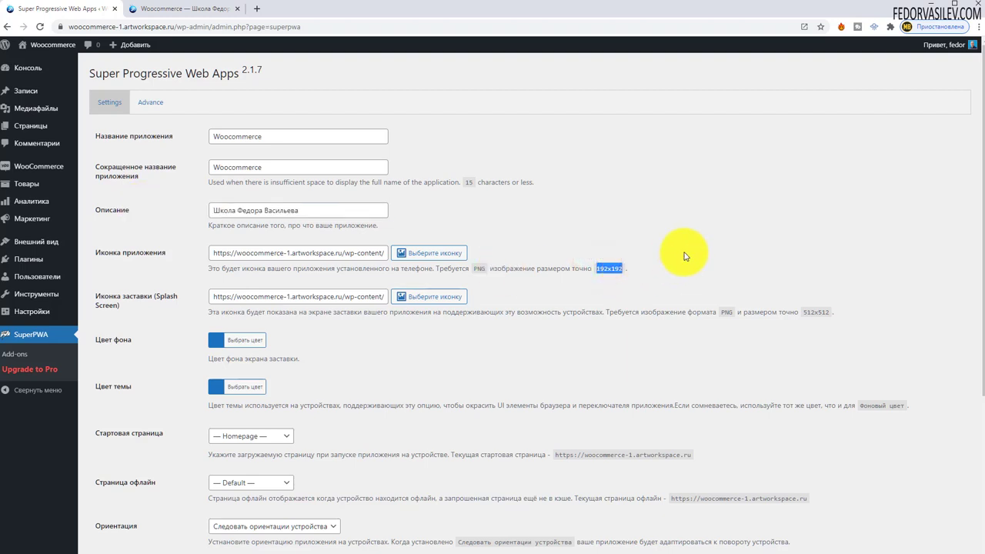
pyautogui.click(405, 253)
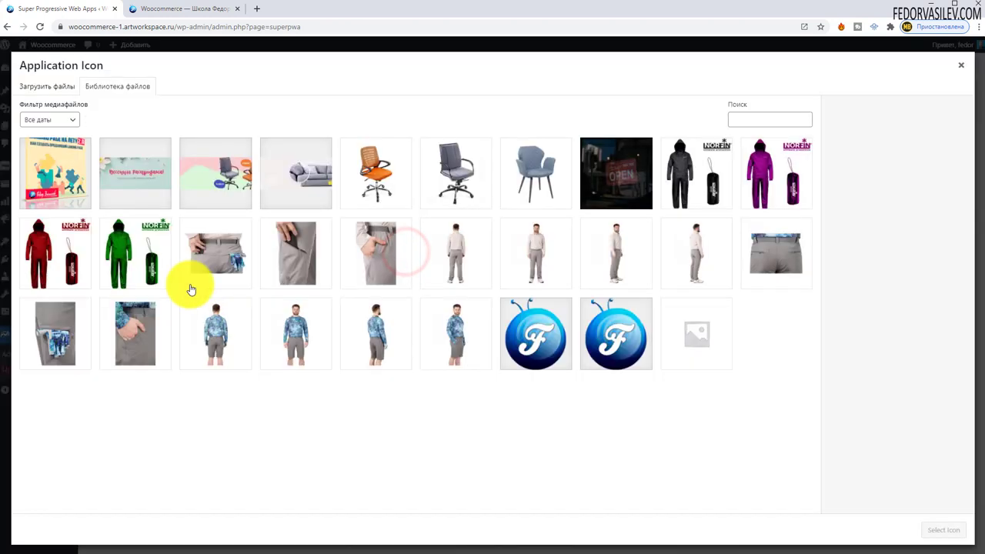
pyautogui.click(62, 86)
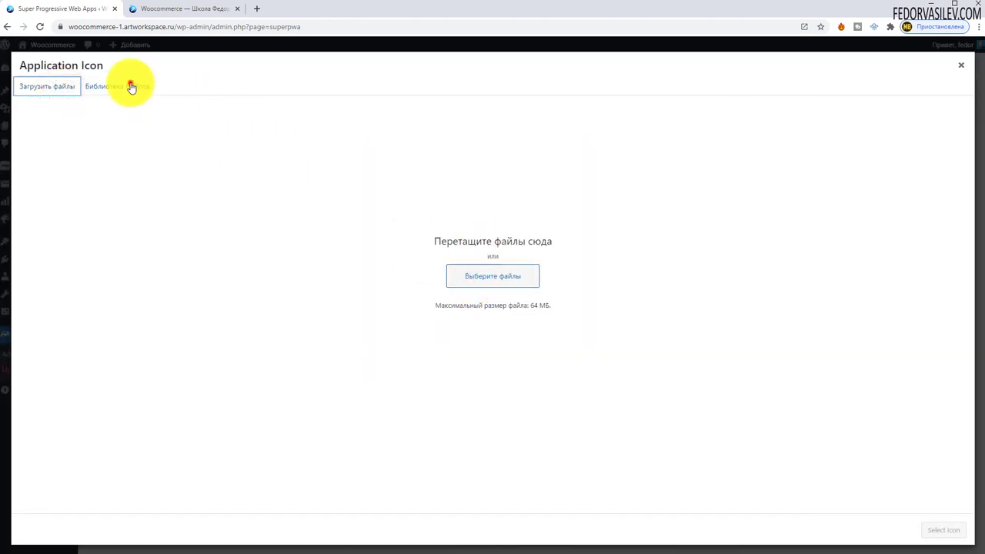
pyautogui.click(132, 84)
pyautogui.click(960, 65)
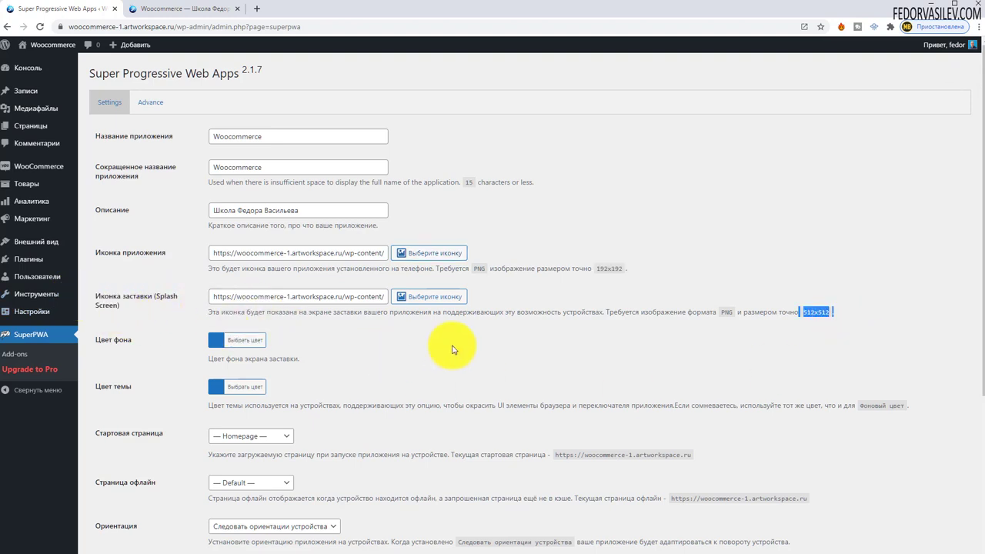
# Review the splash screen icon field with its size requirement and the background colour setting.
pyautogui.click(490, 336)
pyautogui.click(350, 300)
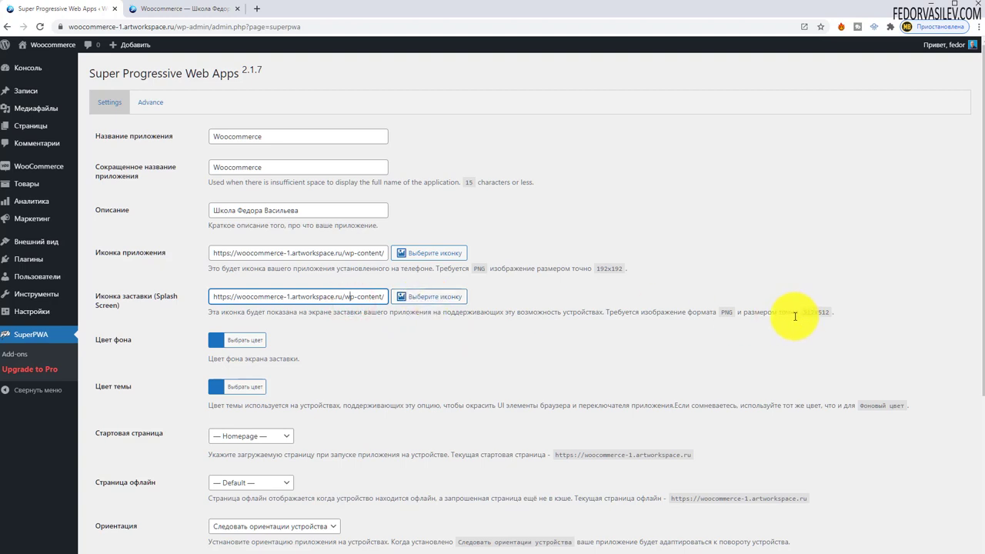
pyautogui.scroll(-1, 223, 307)
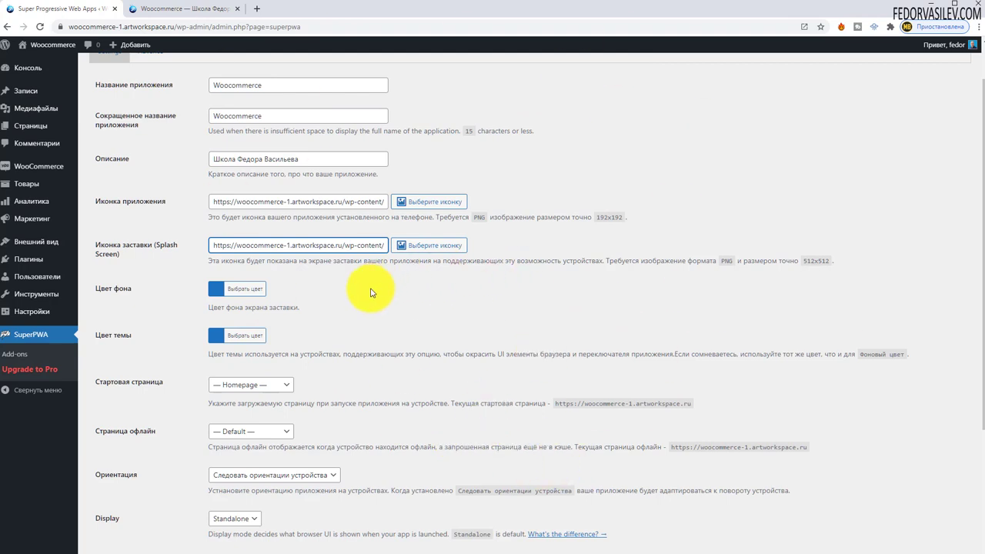
pyautogui.scroll(-1, 214, 222)
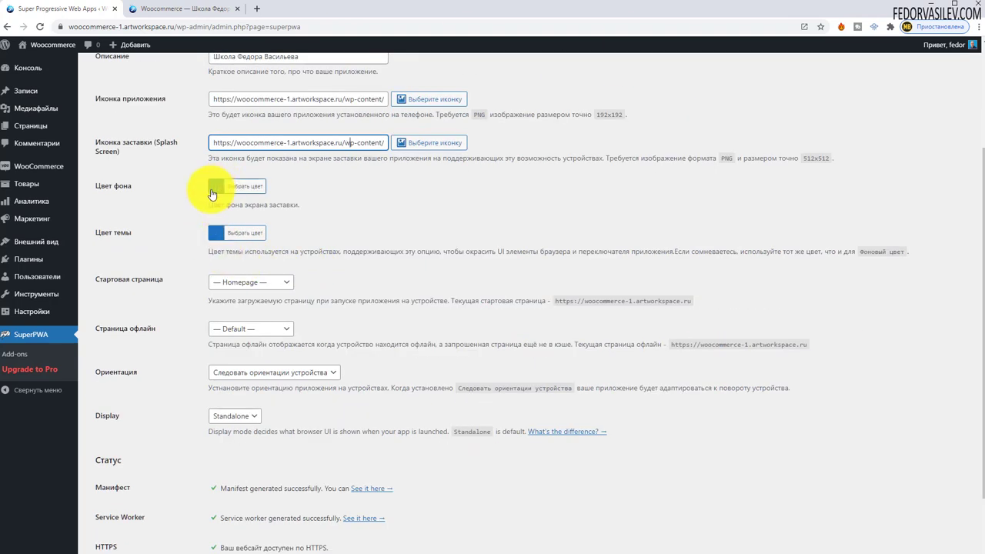
pyautogui.click(214, 195)
pyautogui.click(451, 213)
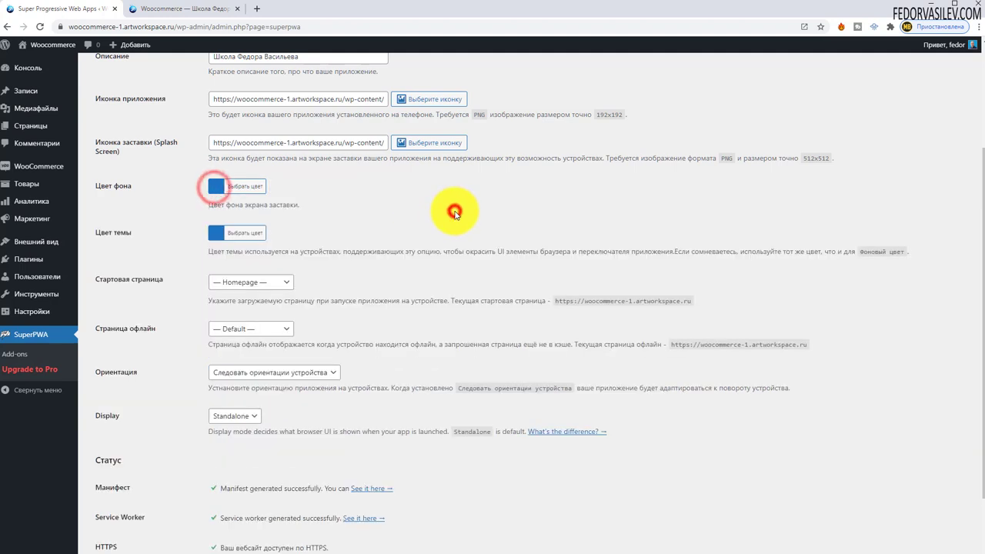
# View the pages available for the app's start page and leave the setting on Homepage.
pyautogui.scroll(-1, 454, 215)
pyautogui.click(252, 202)
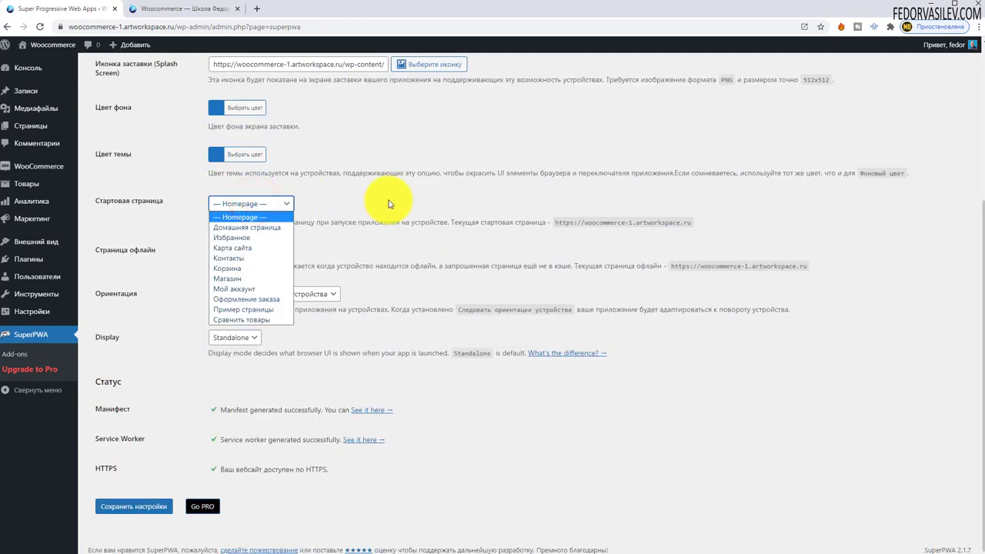
pyautogui.click(391, 200)
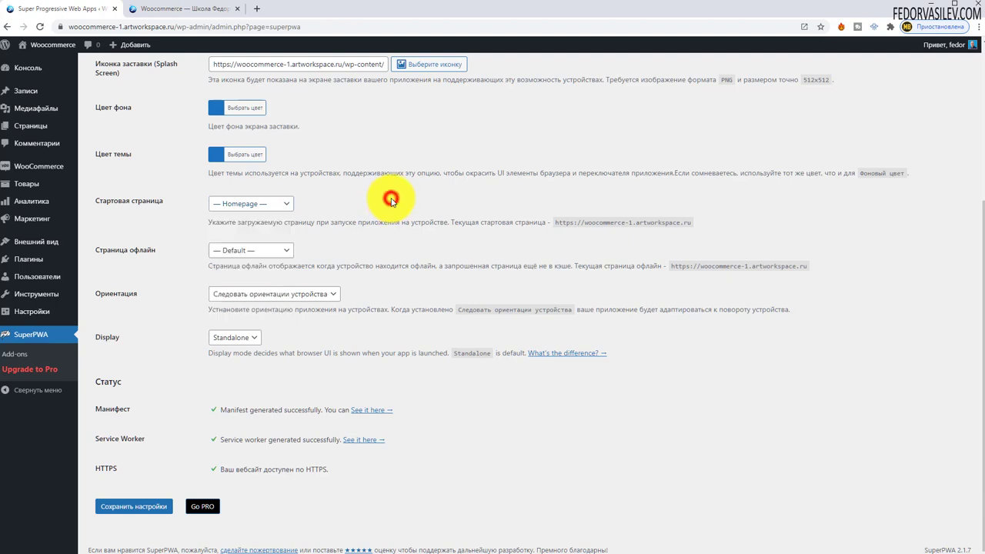
pyautogui.click(275, 201)
pyautogui.click(380, 185)
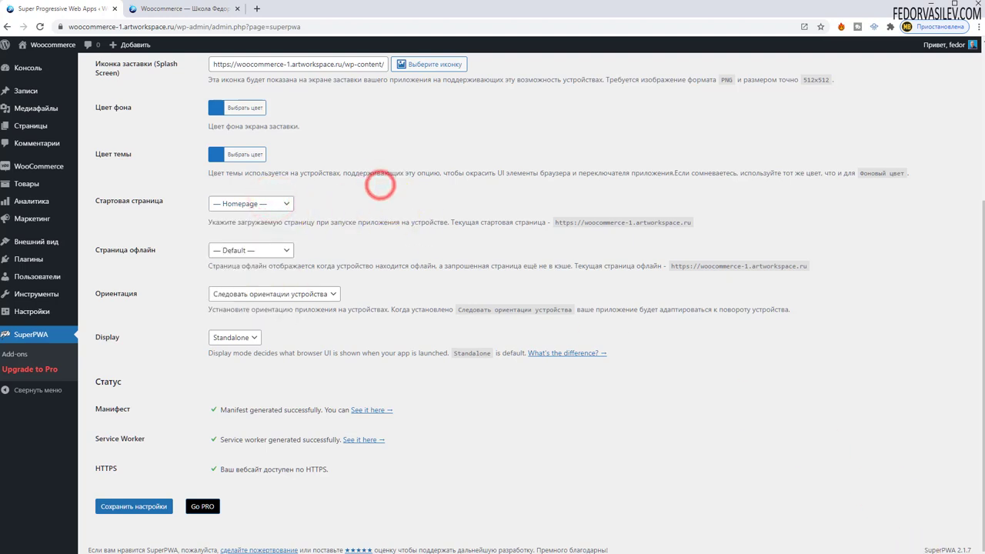
# View the offline page setting's options and its description, leaving the setting on Default.
pyautogui.click(277, 250)
pyautogui.click(406, 252)
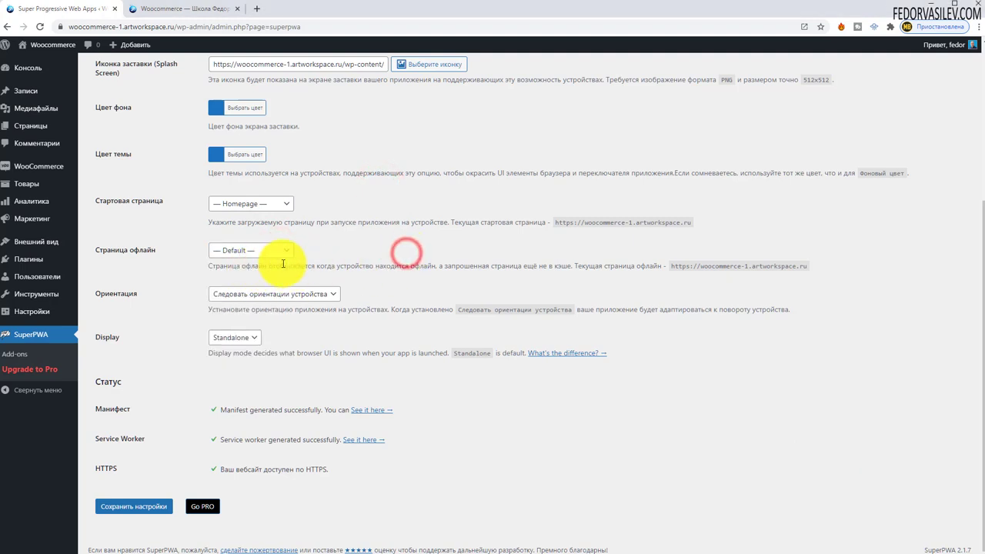
pyautogui.moveTo(297, 264); pyautogui.dragTo(466, 235)
pyautogui.click(470, 242)
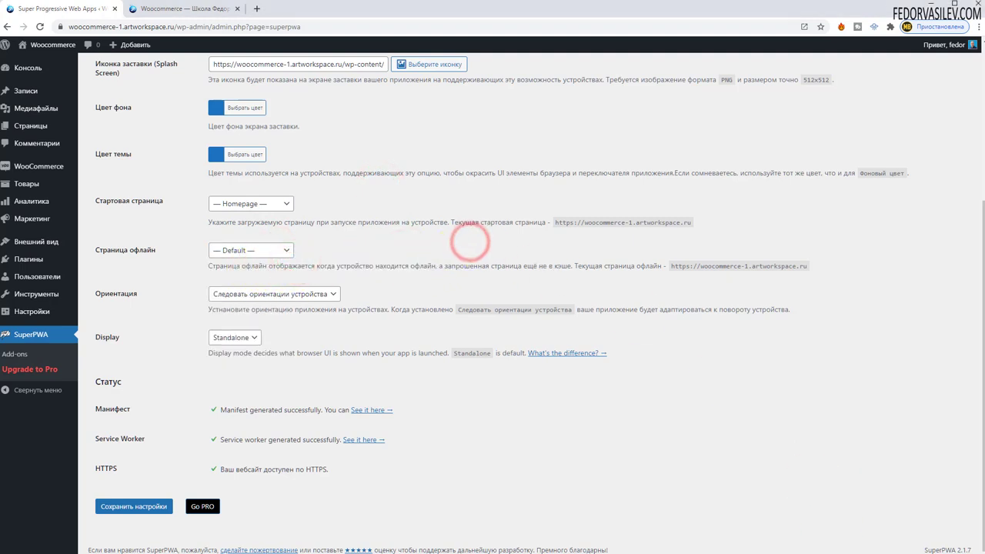
# View the available Orientation and Display options, leaving them on following the device orientation and Standalone.
pyautogui.click(244, 294)
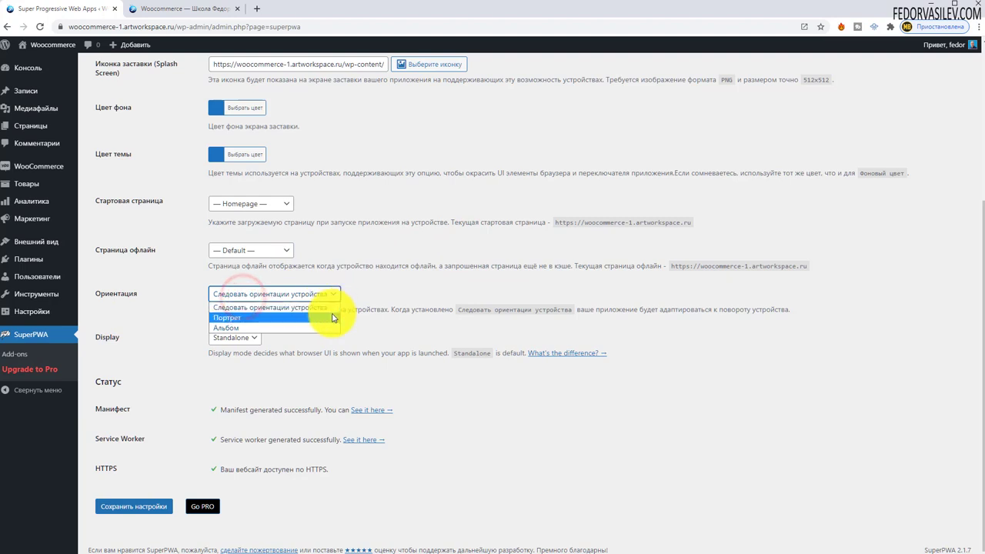
pyautogui.click(377, 297)
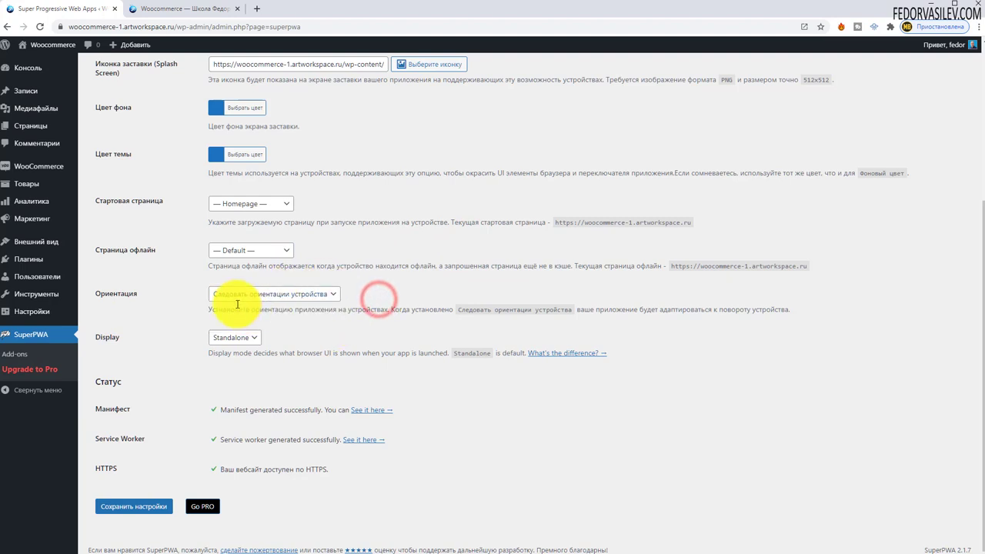
pyautogui.click(299, 296)
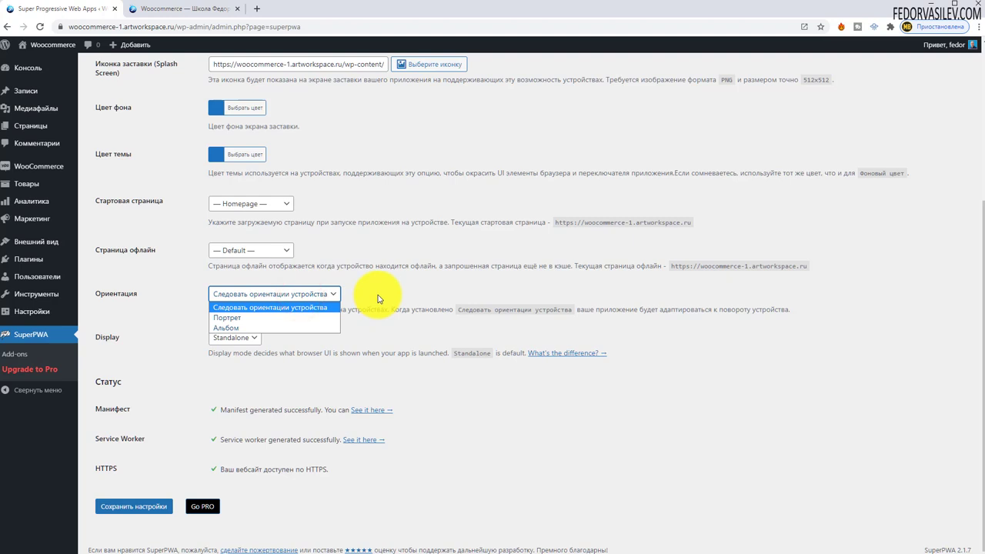
pyautogui.click(250, 337)
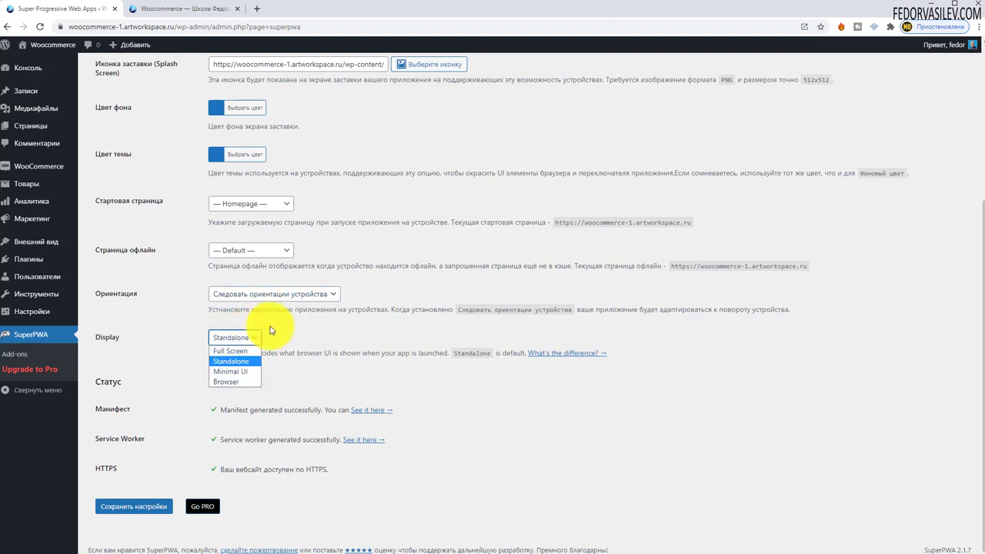
pyautogui.click(327, 327)
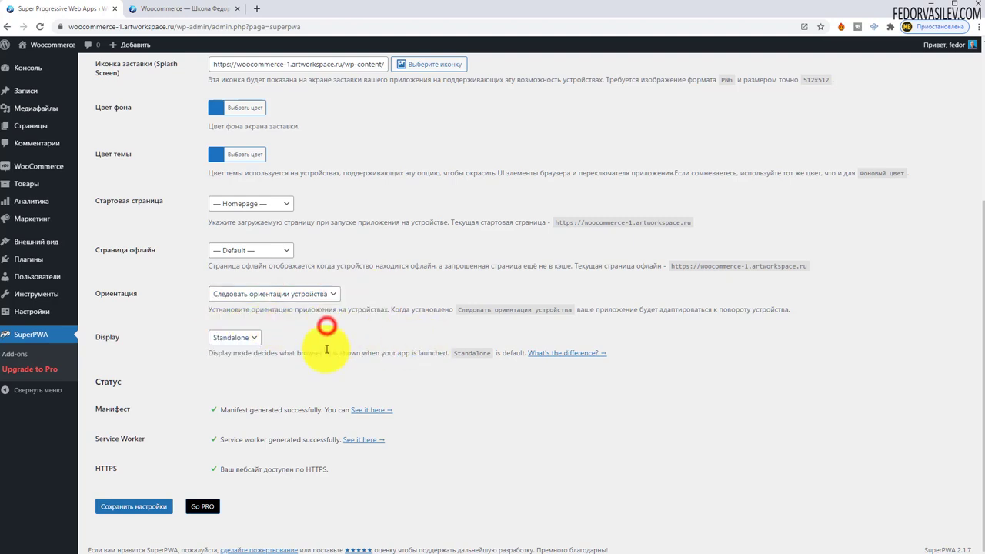
# Open the explanation of the display mode differences and read the Standalone and Fullscreen sections with their example screens.
pyautogui.click(543, 354)
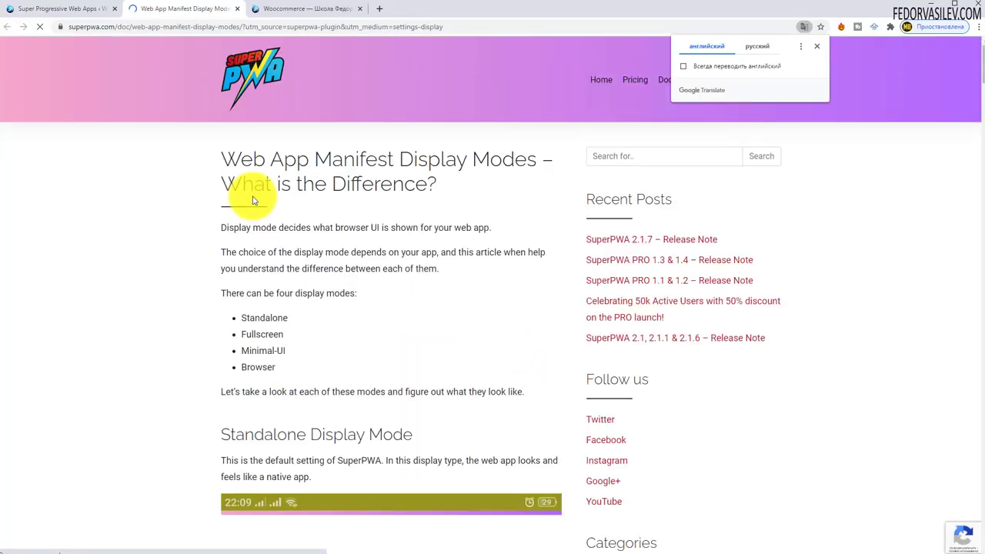
pyautogui.scroll(-3, 248, 194)
pyautogui.scroll(-1, 224, 185)
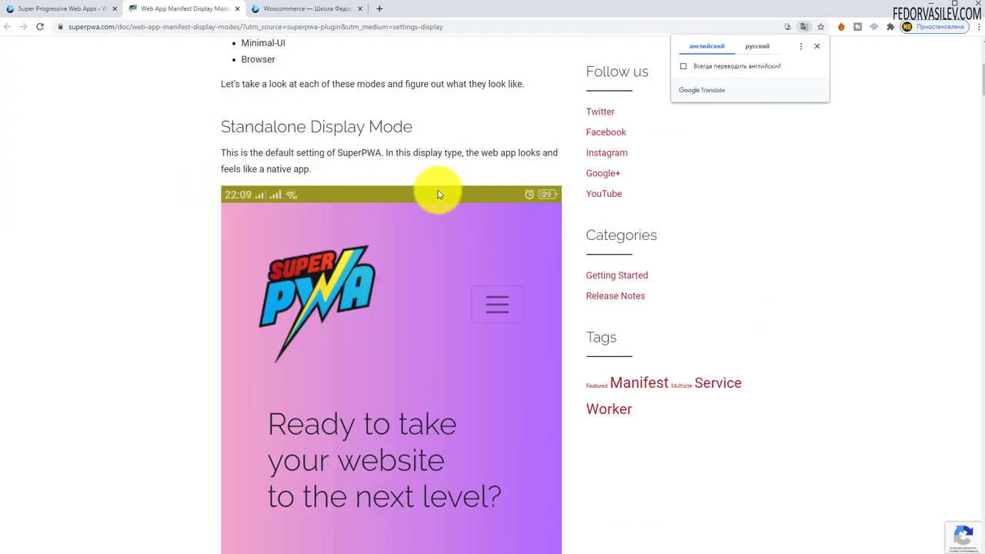
pyautogui.scroll(-2, 303, 266)
pyautogui.scroll(2, 254, 246)
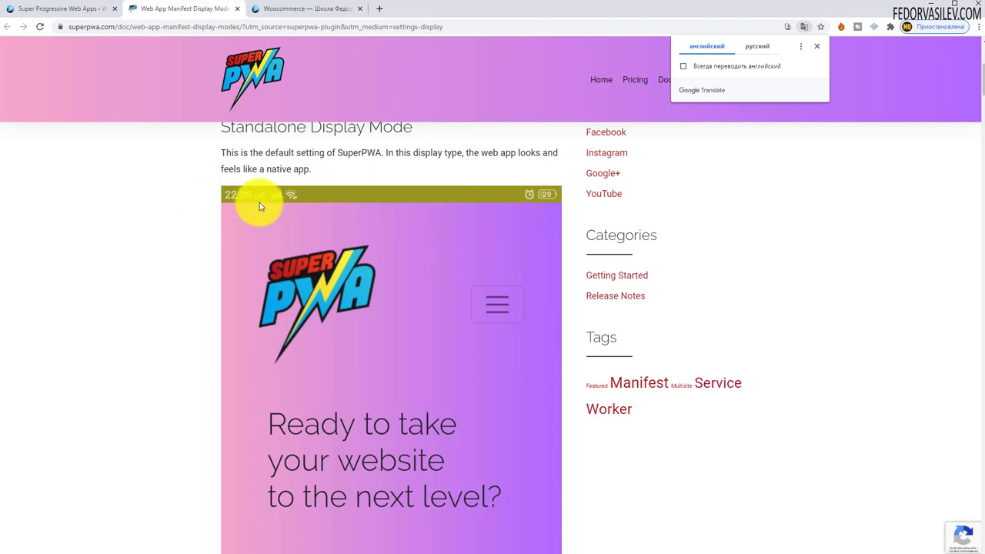
pyautogui.scroll(-6, 301, 193)
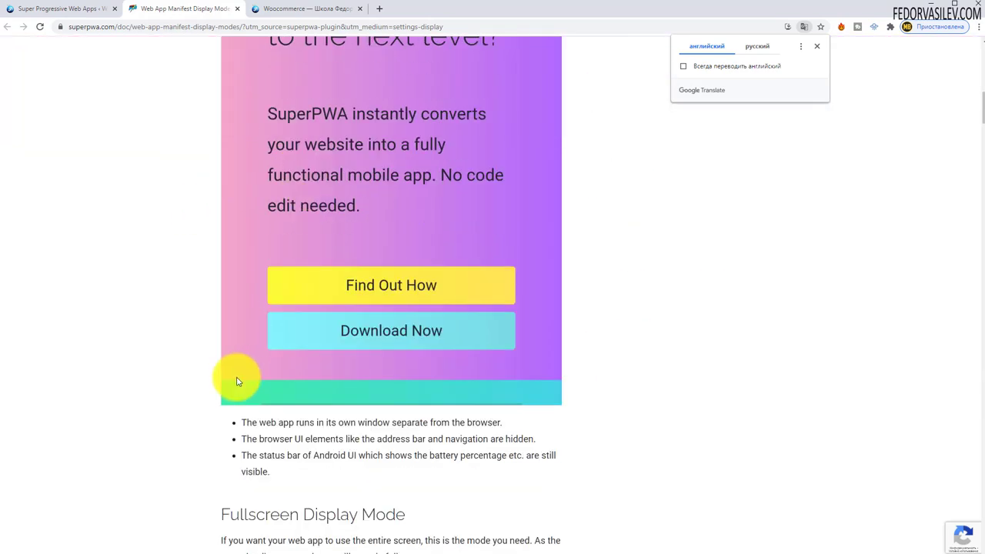
pyautogui.scroll(-6, 326, 264)
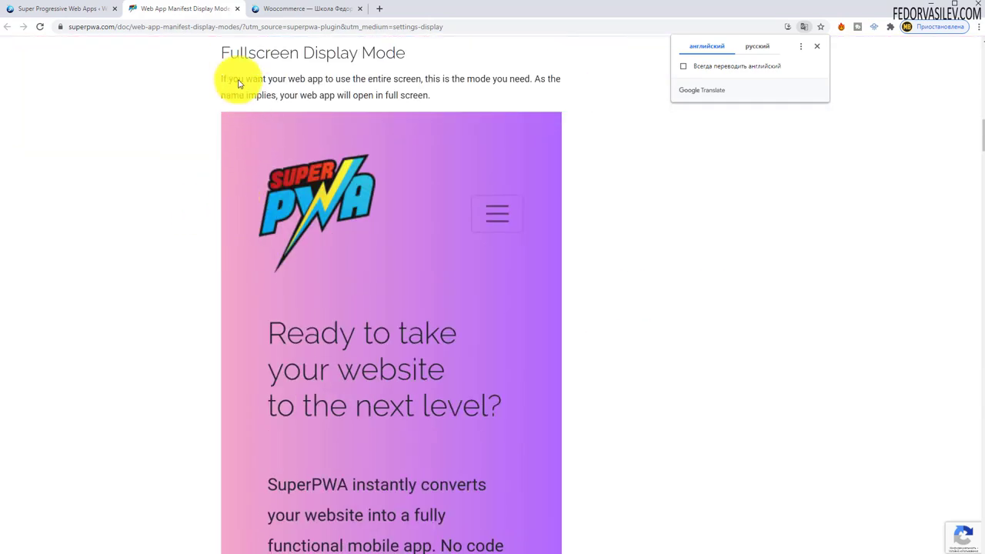
pyautogui.doubleClick(241, 50)
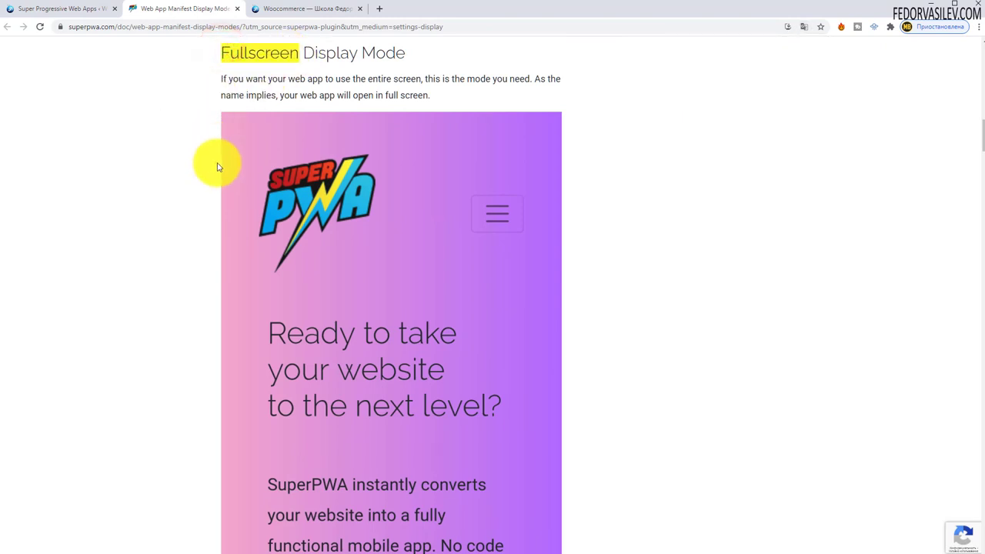
pyautogui.scroll(-4, 402, 146)
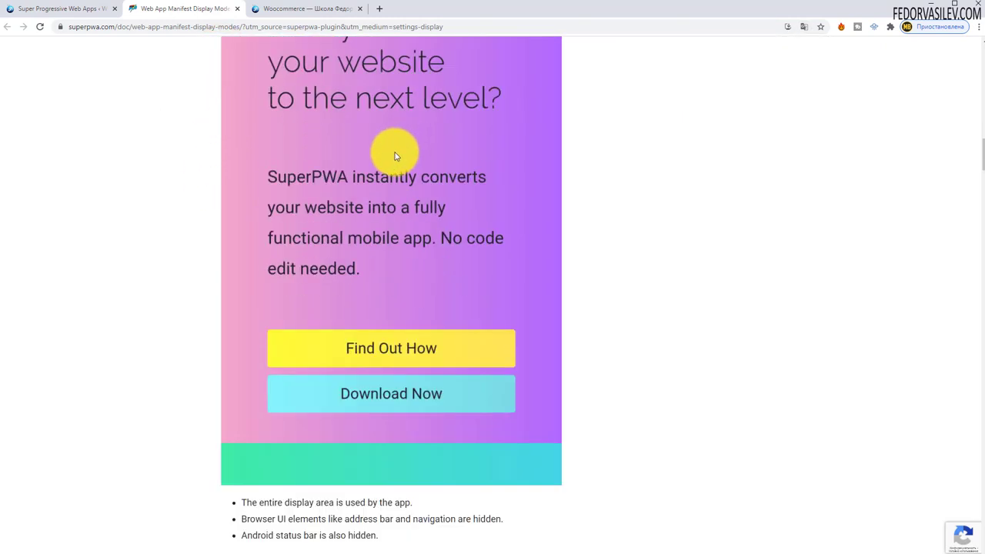
pyautogui.scroll(3, 394, 156)
pyautogui.scroll(2, 330, 235)
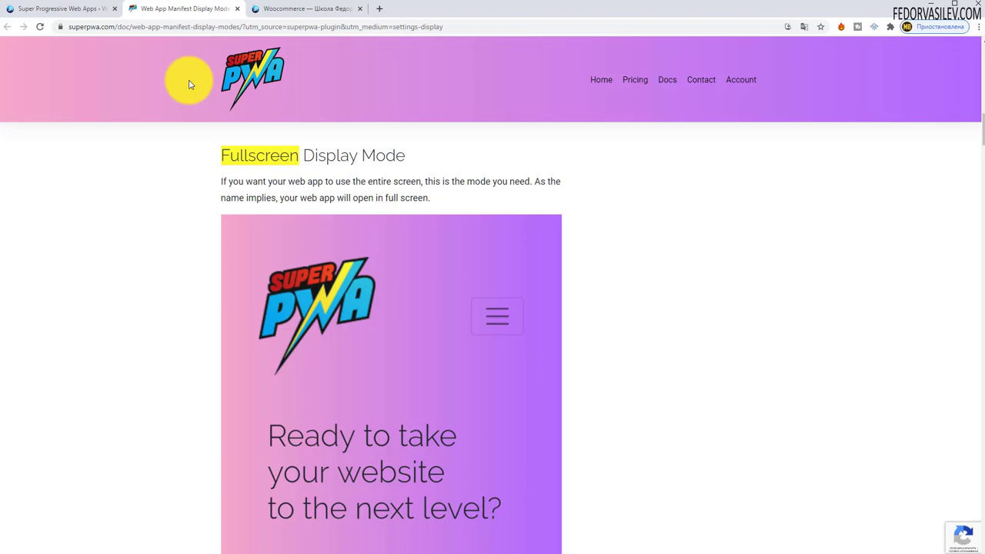
# Return to the plugin settings, set the Display mode to Full Screen and save the settings.
pyautogui.click(67, 10)
pyautogui.click(276, 295)
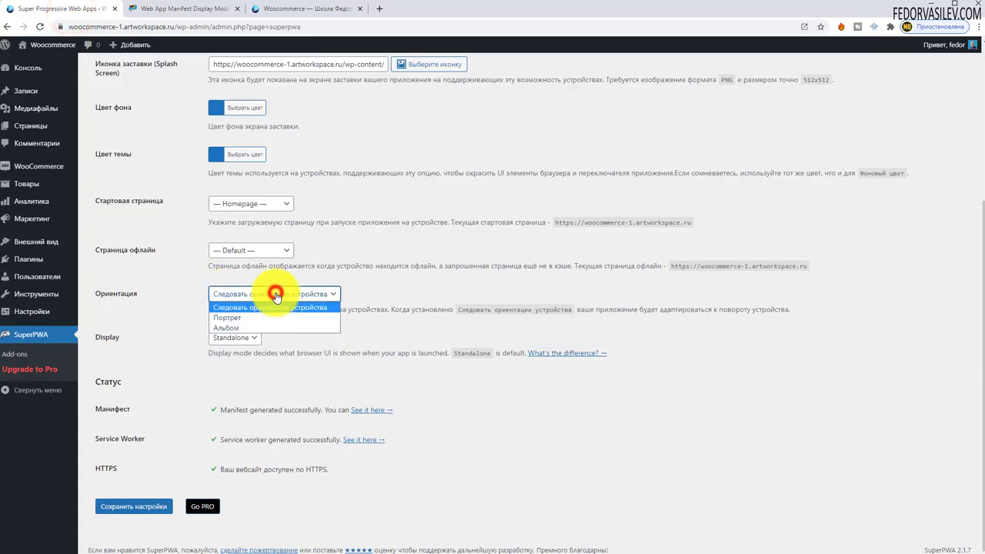
pyautogui.click(372, 279)
pyautogui.click(243, 340)
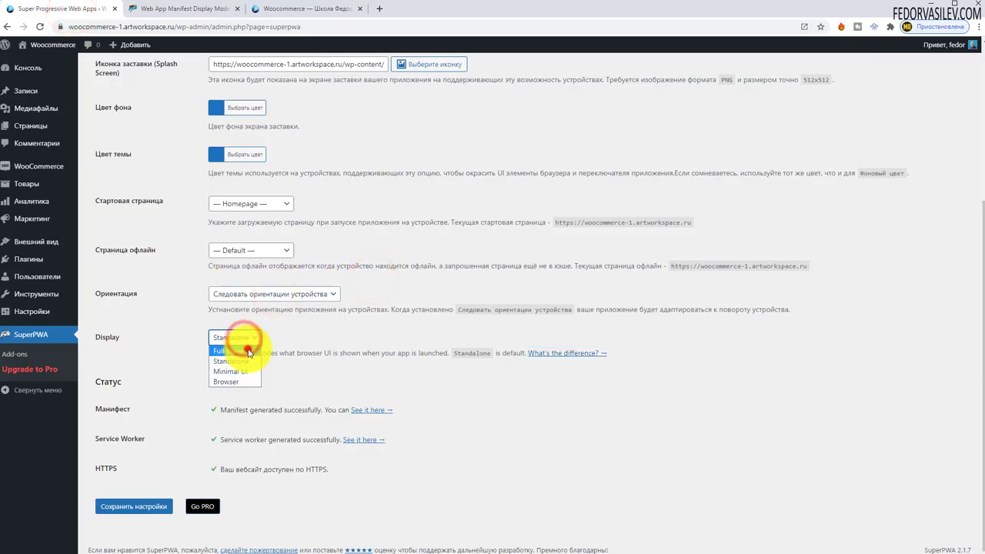
pyautogui.click(249, 351)
pyautogui.click(146, 512)
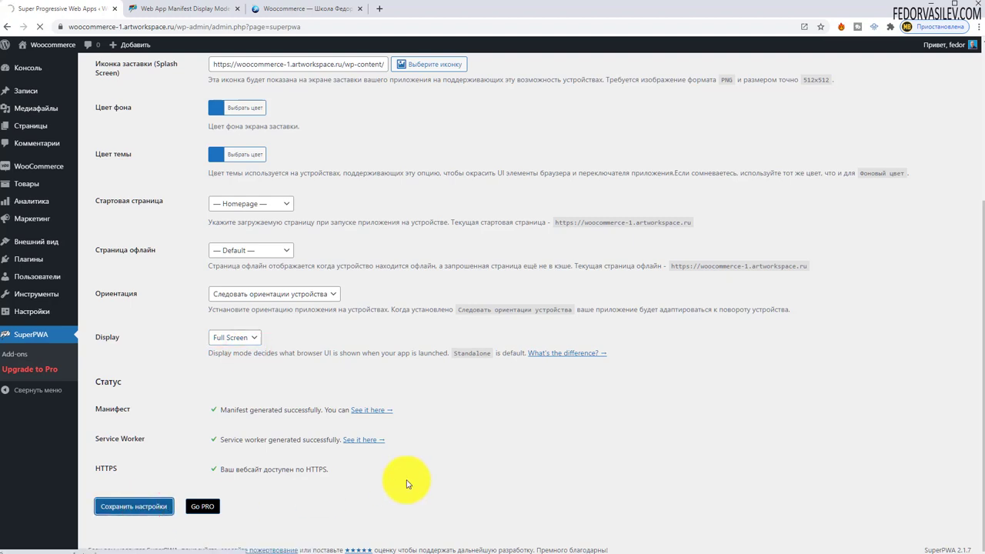
# Look at the SuperPWA Pro upgrade page from the settings' Go PRO link, and close it.
pyautogui.scroll(-4, 582, 231)
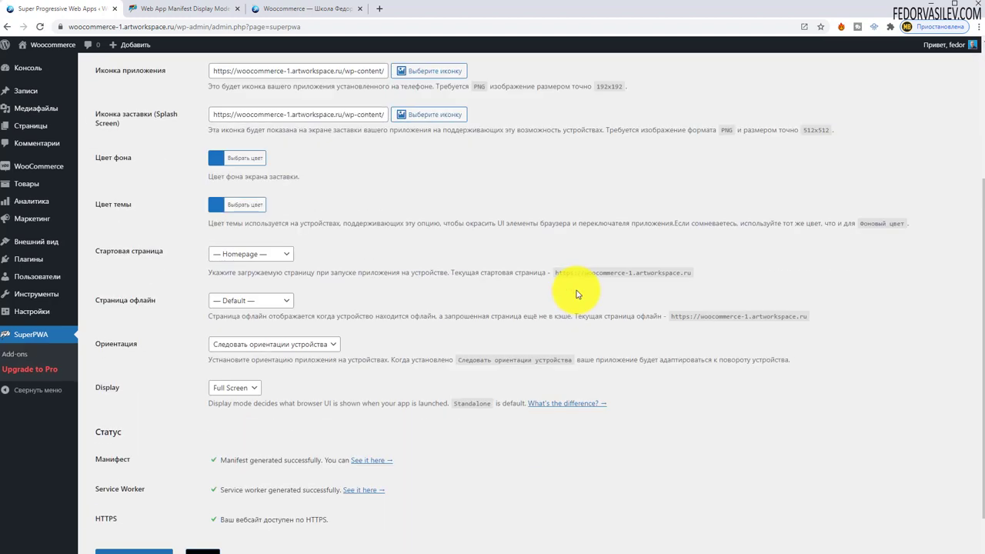
pyautogui.click(200, 508)
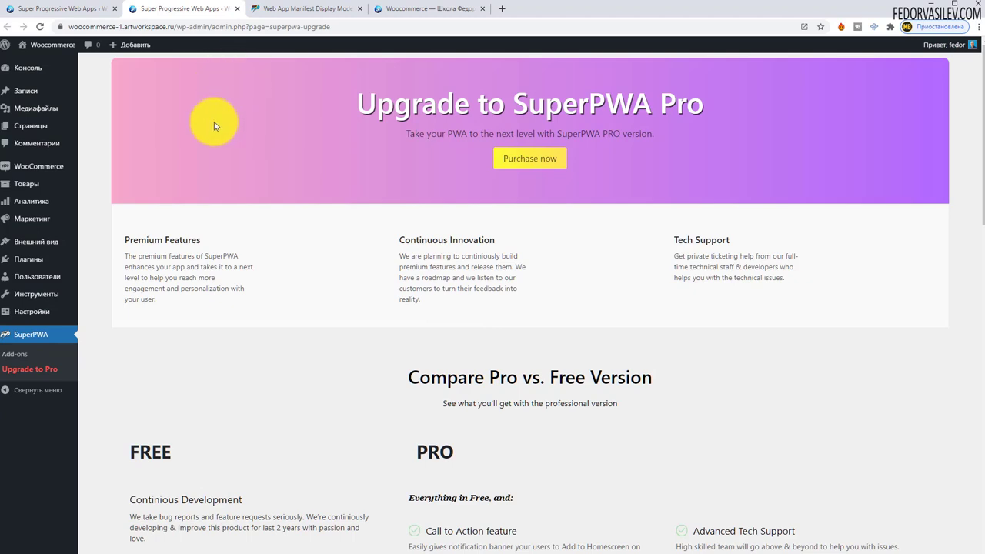
pyautogui.click(237, 8)
pyautogui.scroll(1, 411, 257)
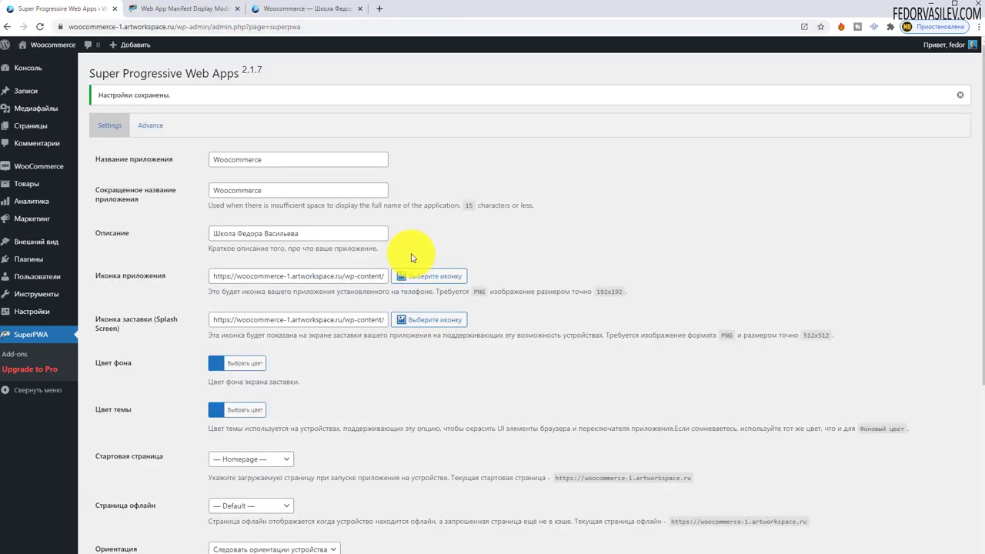
# Open the advanced settings and review the App shortcuts link description and page choices, leaving it on Select Page.
pyautogui.click(151, 125)
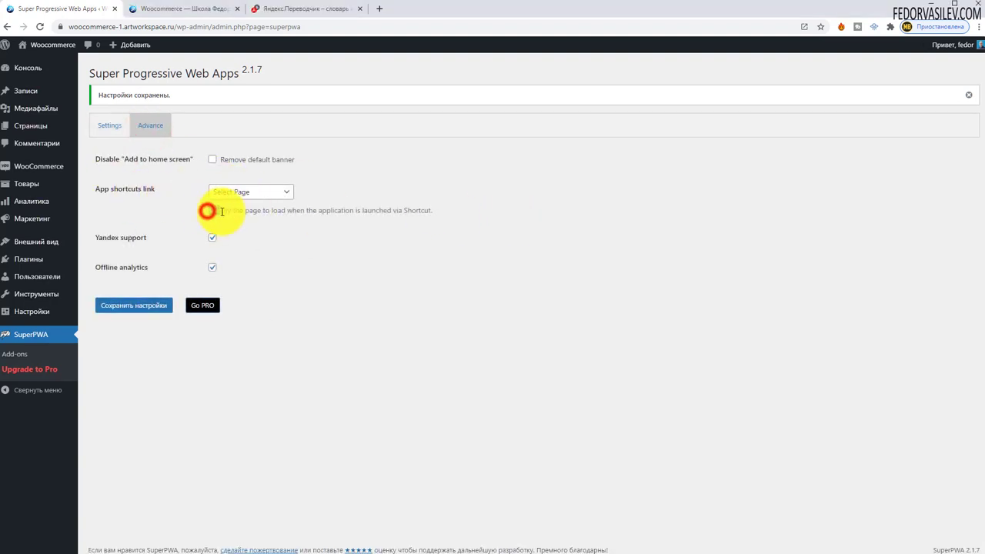
pyautogui.moveTo(209, 211); pyautogui.dragTo(431, 210)
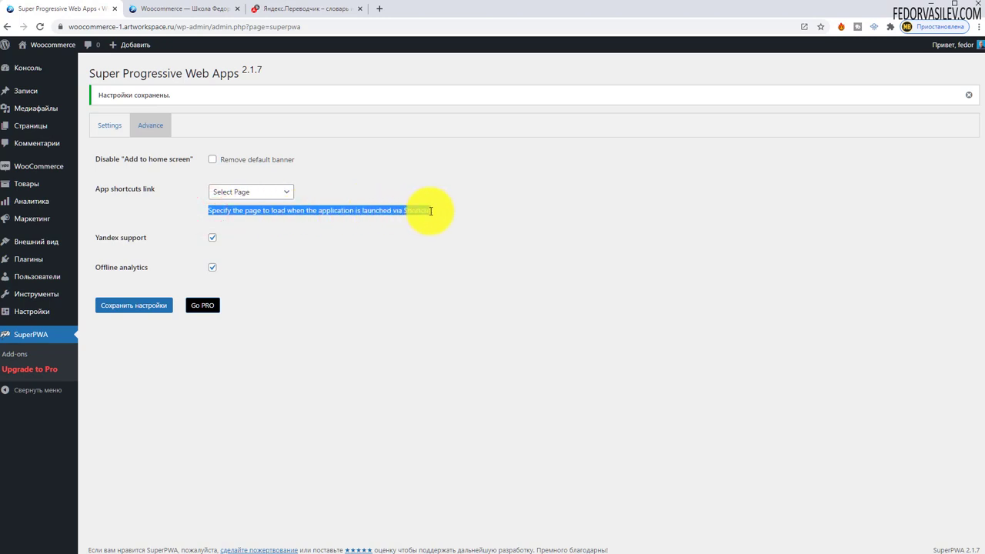
pyautogui.click(310, 186)
pyautogui.click(270, 193)
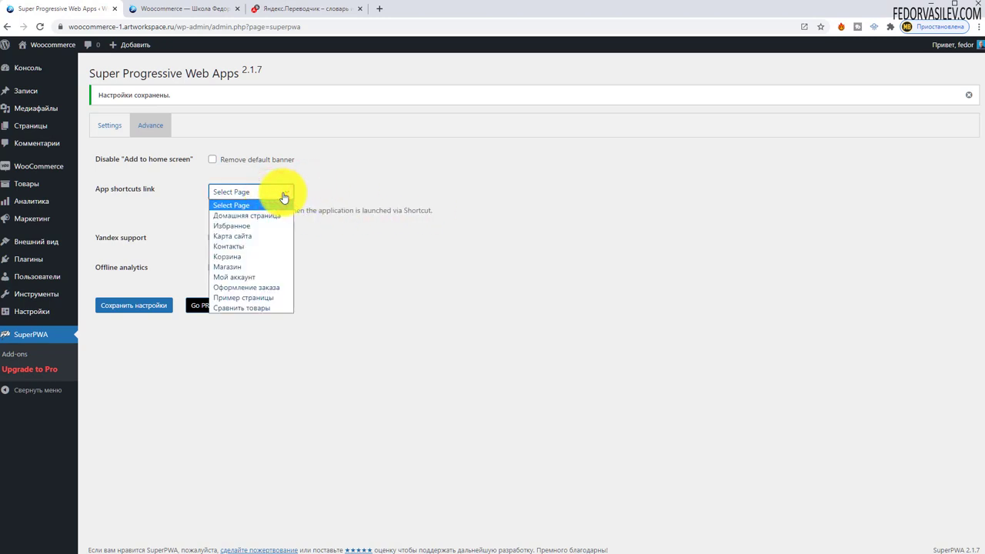
pyautogui.click(351, 187)
pyautogui.click(234, 190)
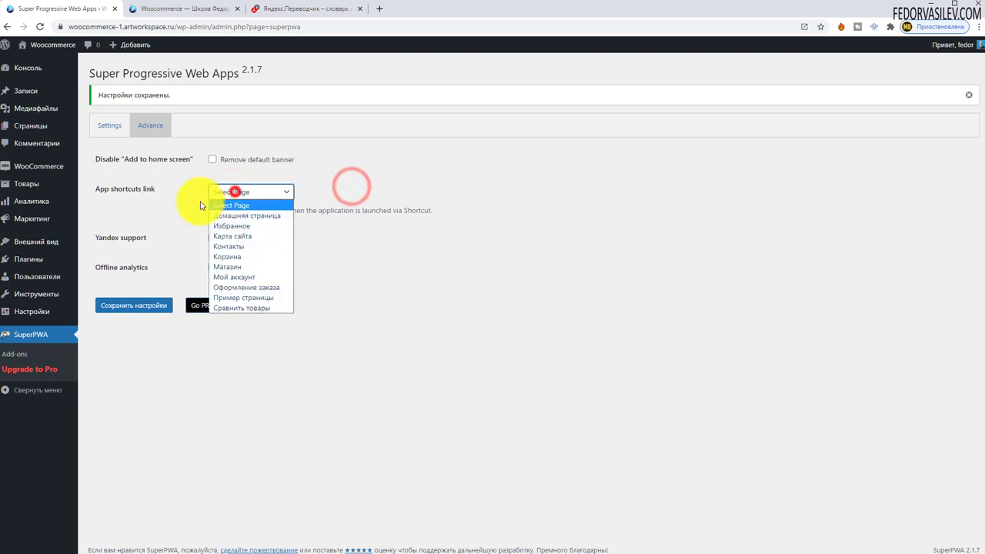
pyautogui.click(326, 196)
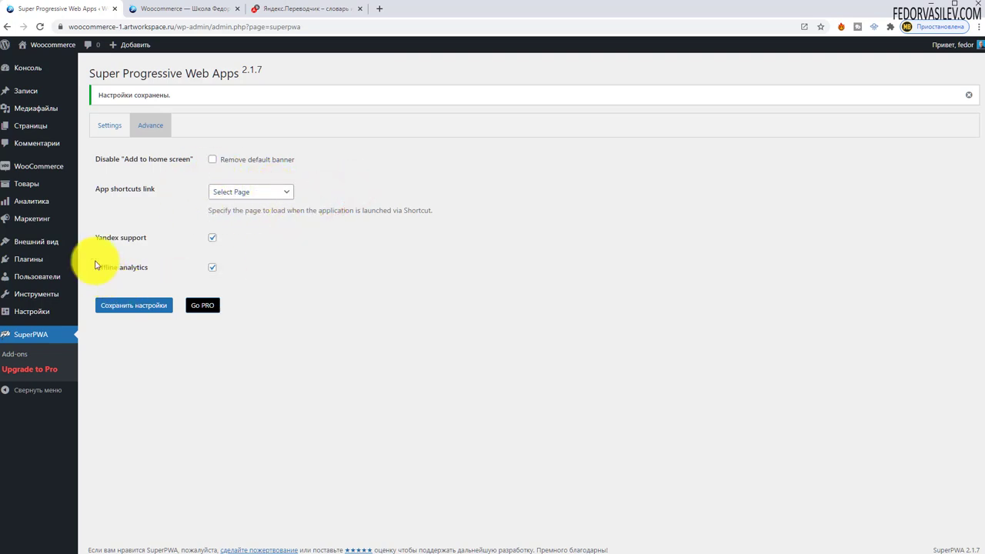
# Check the Yandex support and Offline analytics options, leave both enabled, and save the advanced settings.
pyautogui.click(212, 240)
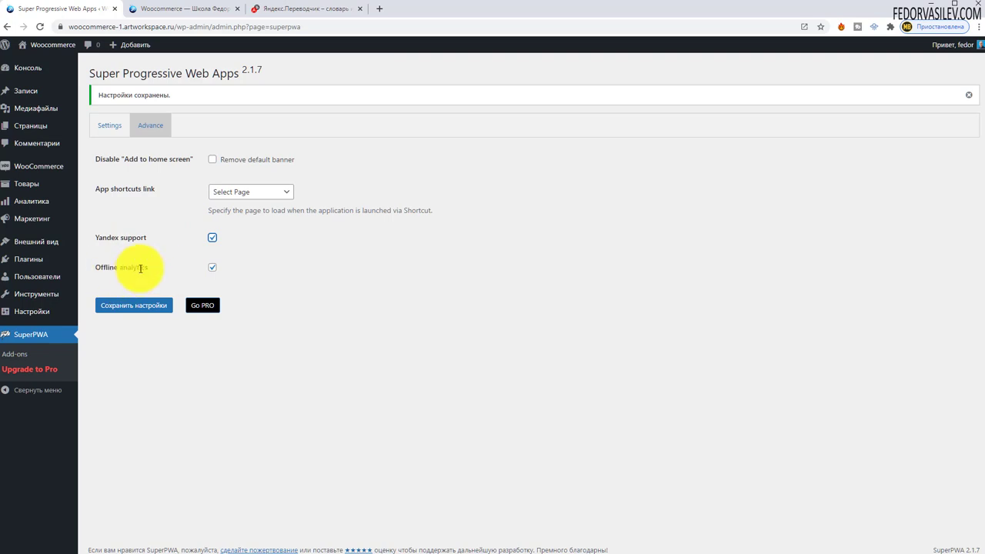
pyautogui.click(213, 269)
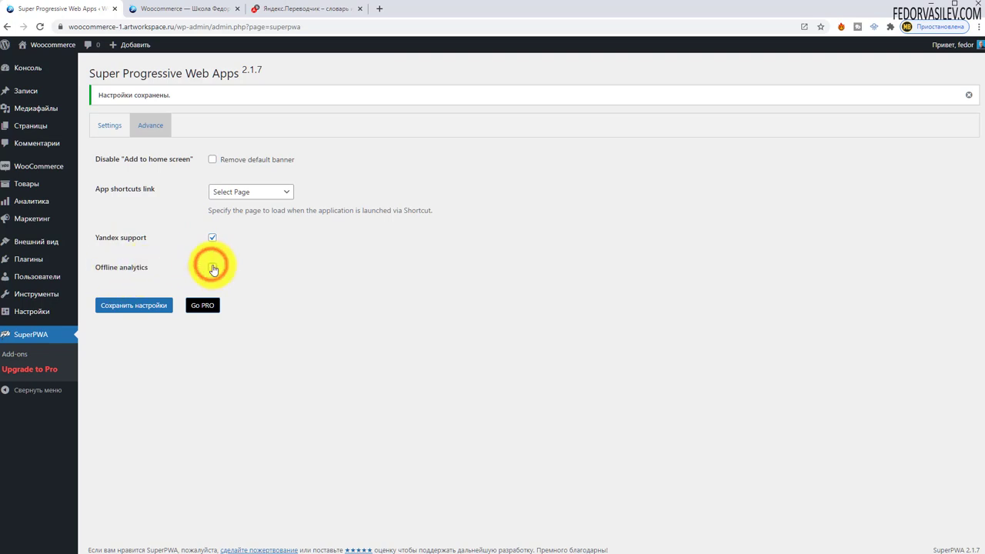
pyautogui.moveTo(103, 266); pyautogui.dragTo(154, 267)
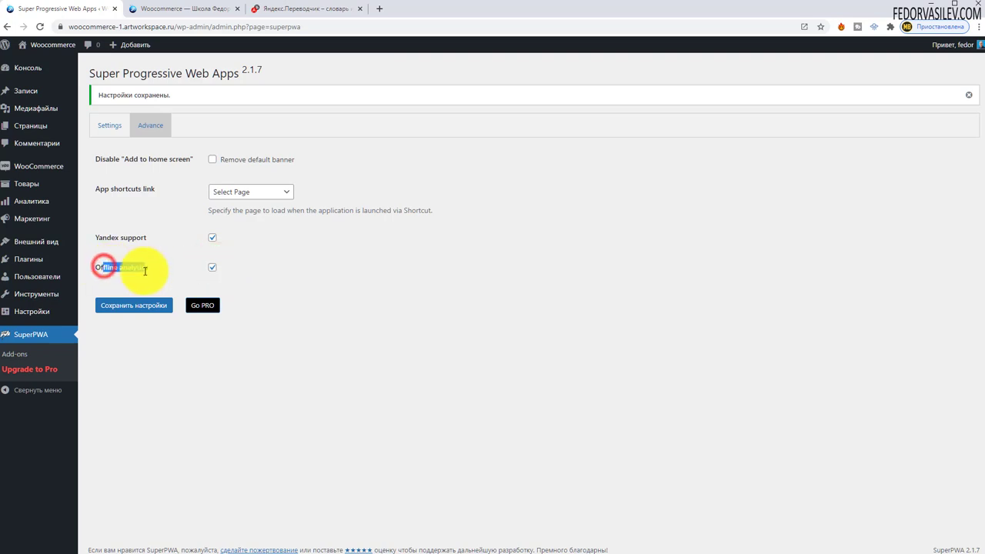
pyautogui.click(282, 270)
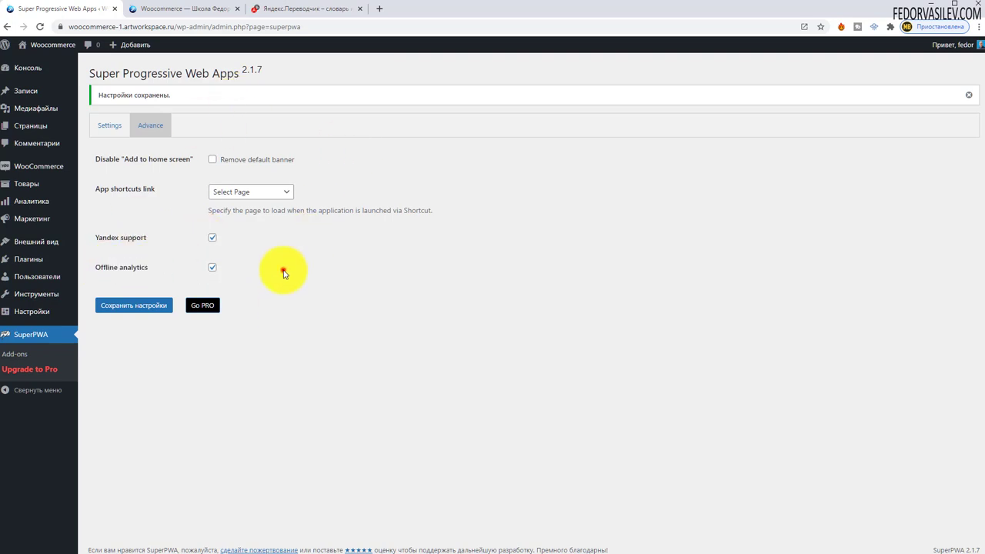
pyautogui.click(163, 307)
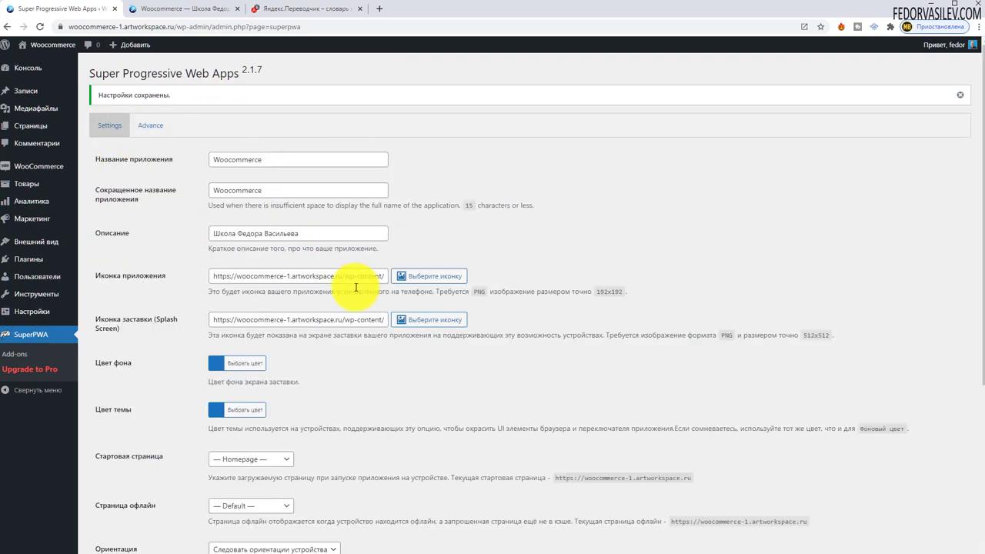
# Look through the main plugin settings again, with a brief visit to the add-ons page in between.
pyautogui.scroll(-4, 407, 286)
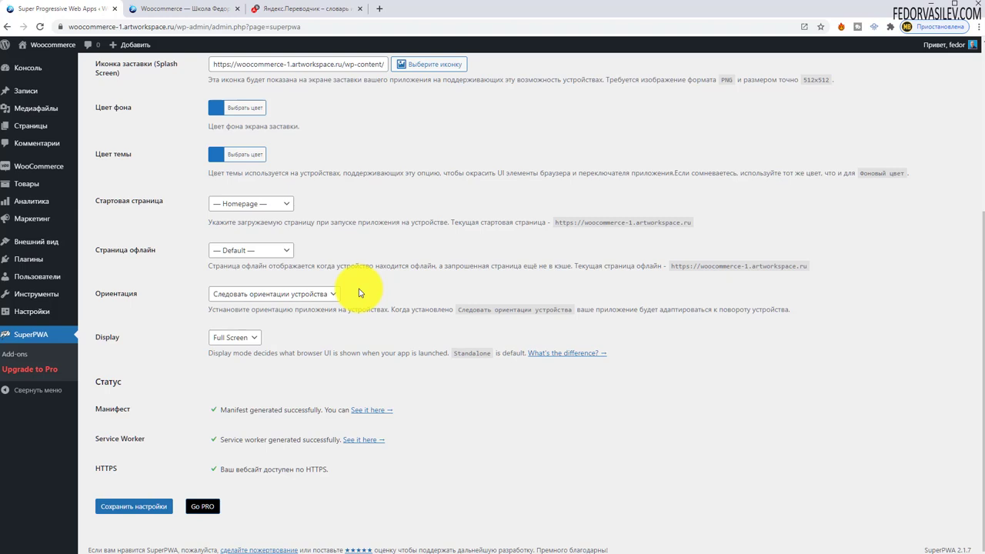
pyautogui.scroll(5, 358, 292)
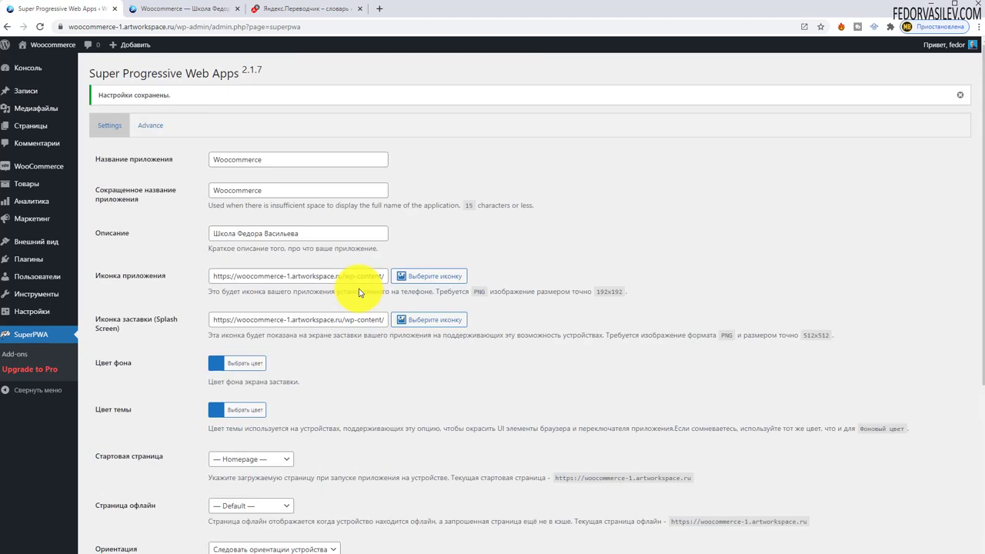
pyautogui.click(19, 354)
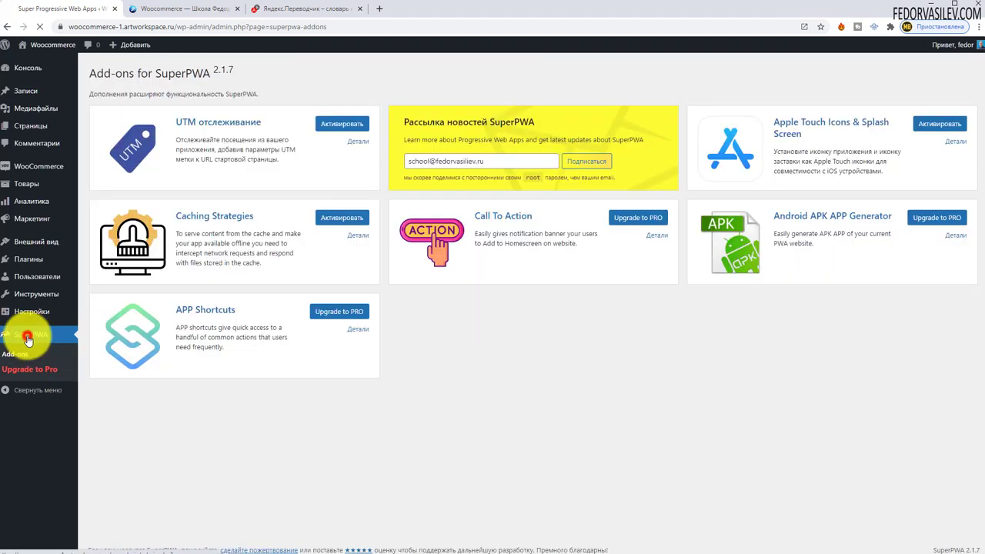
pyautogui.scroll(-3, 257, 156)
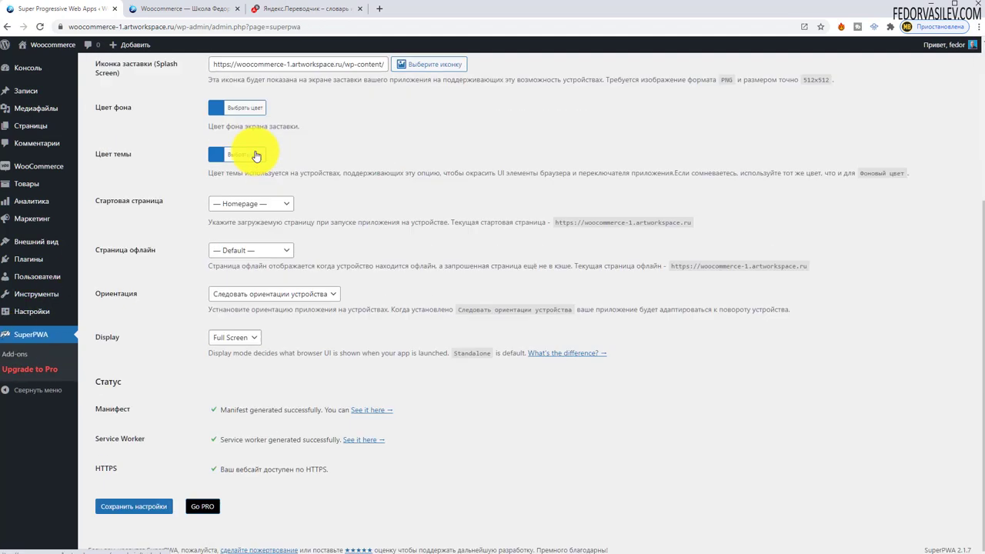
pyautogui.scroll(3, 256, 156)
# Open the SuperPWA add-ons page and read the description of the UTM tracking add-on.
pyautogui.click(8, 358)
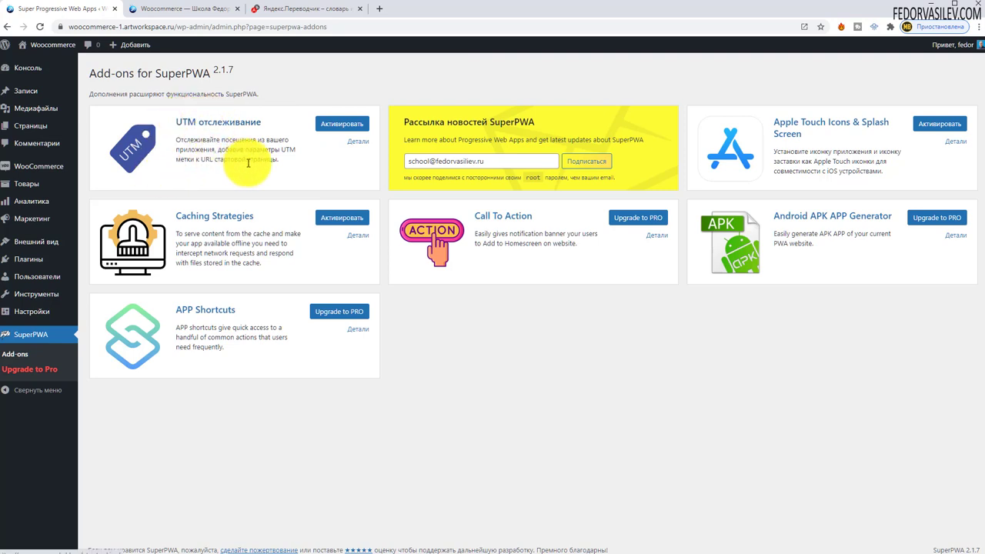
pyautogui.moveTo(260, 161); pyautogui.dragTo(194, 139)
pyautogui.click(206, 153)
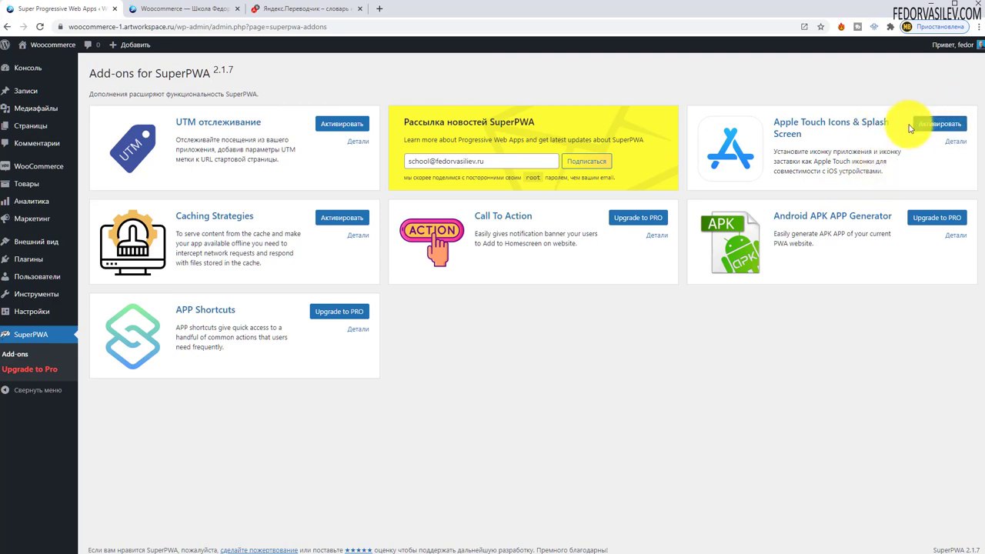
# Read the descriptions of the Apple Touch Icons & Splash Screen and Caching Strategies add-ons.
pyautogui.moveTo(885, 172); pyautogui.dragTo(771, 148)
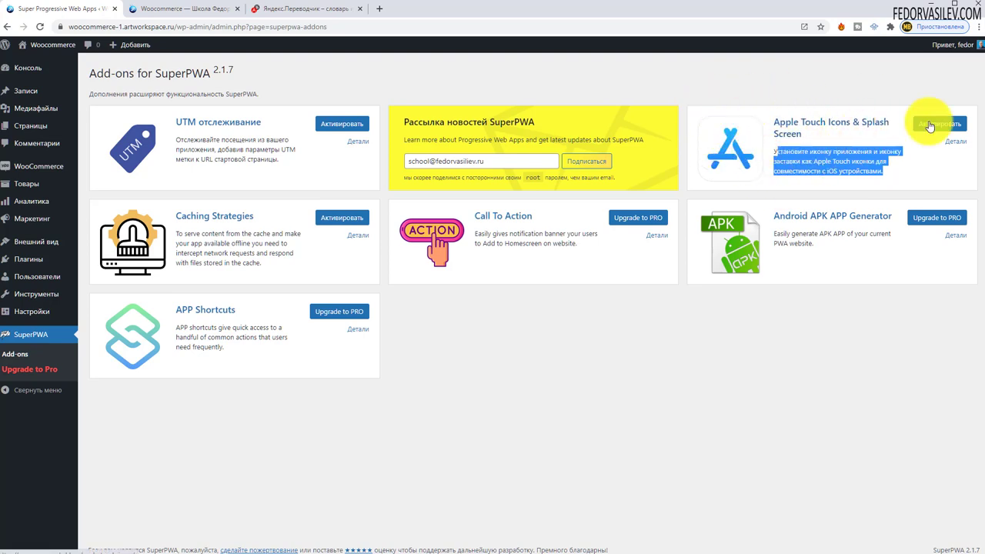
pyautogui.click(781, 73)
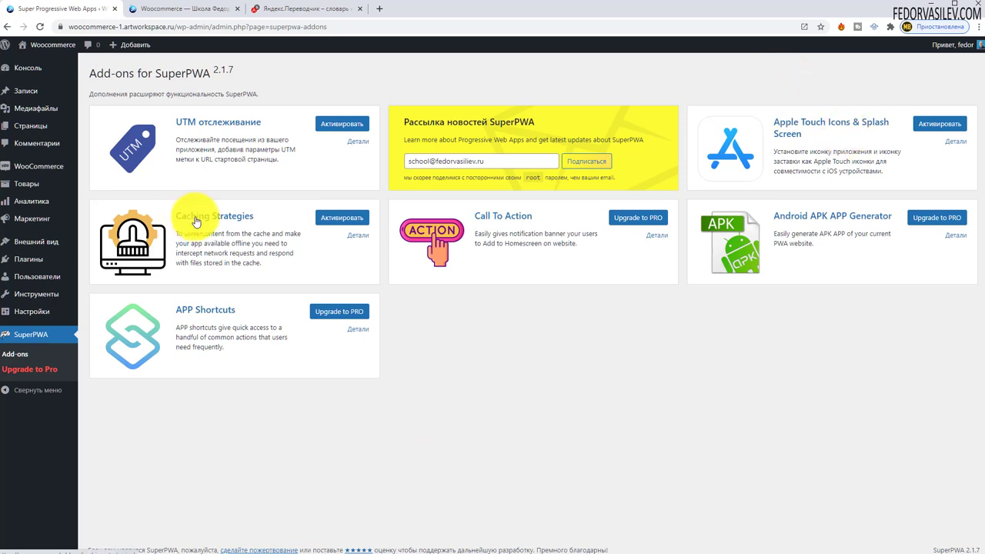
pyautogui.moveTo(248, 262); pyautogui.dragTo(179, 215)
pyautogui.click(258, 277)
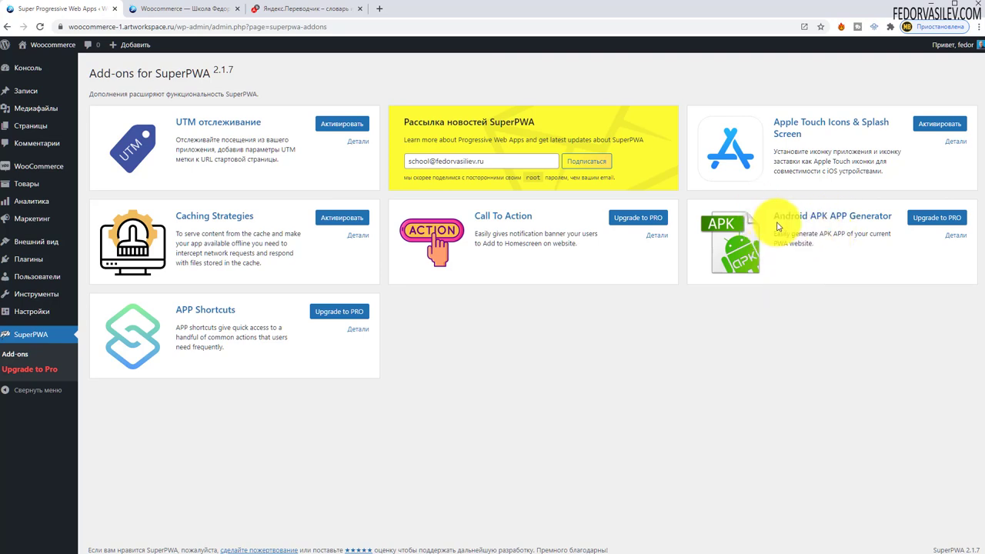
# Examine the Android APK APP Generator add-on among the SuperPWA add-ons.
pyautogui.moveTo(770, 216); pyautogui.dragTo(891, 217)
pyautogui.click(895, 411)
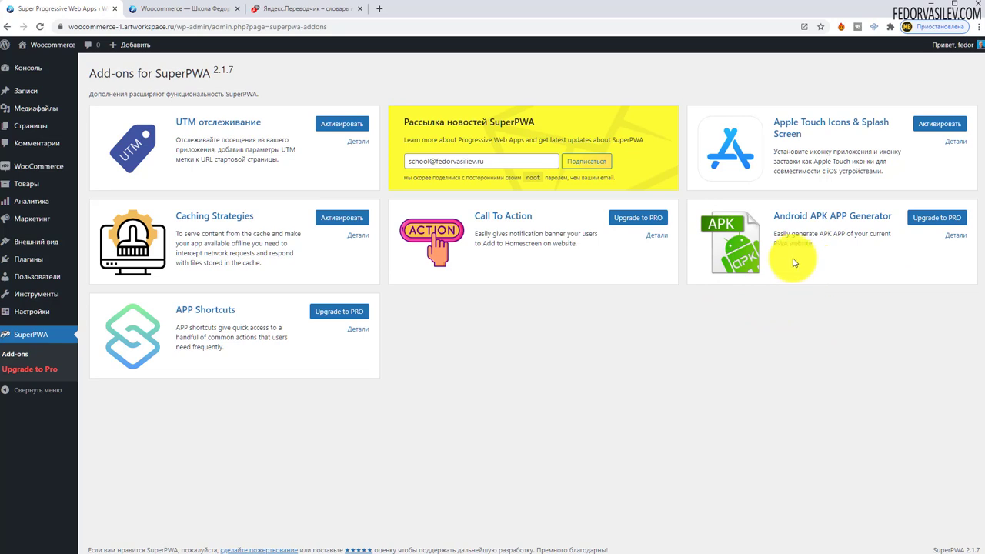
pyautogui.moveTo(772, 216); pyautogui.dragTo(854, 216)
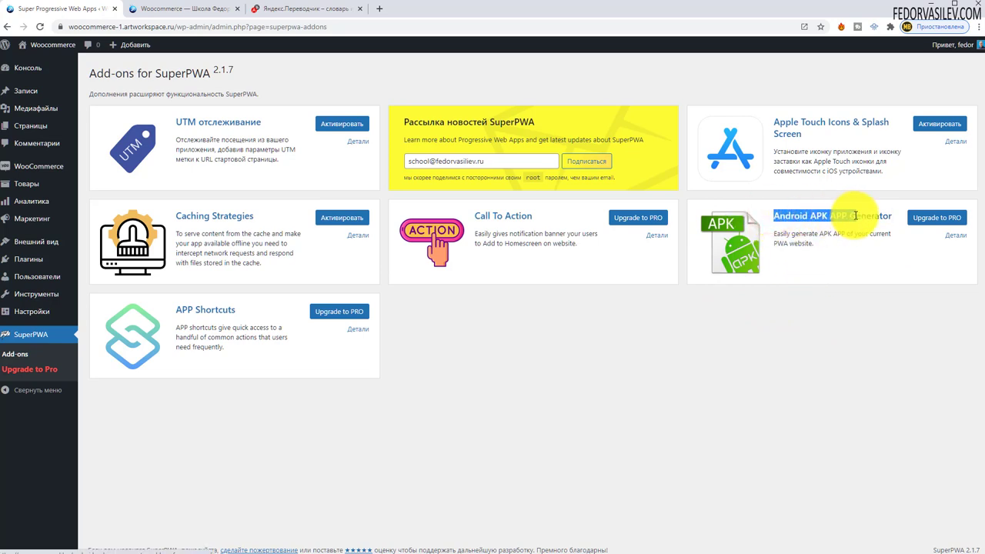
pyautogui.click(839, 282)
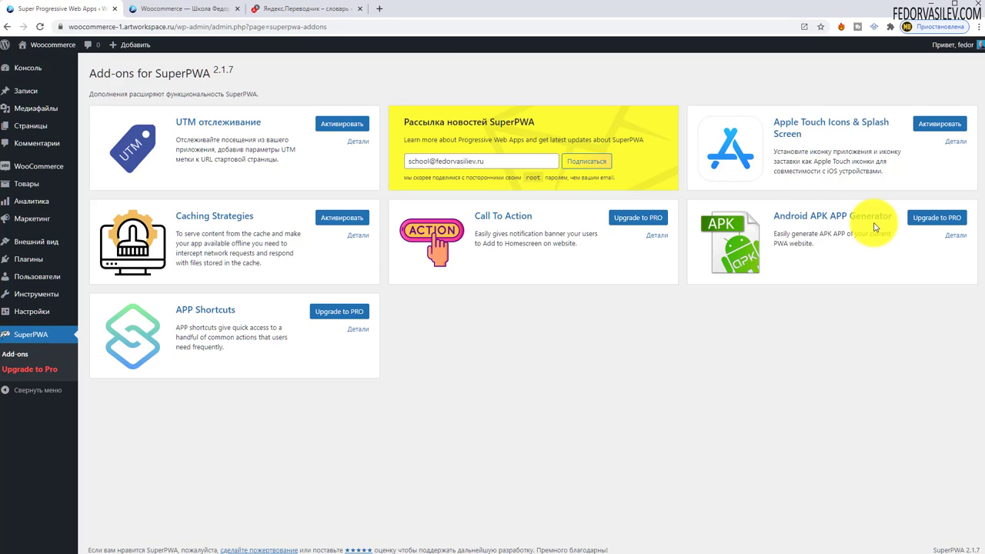
# Open the Upgrade to Pro page, review the Free and Pro comparison and the plan prices, and return to the add-ons.
pyautogui.click(18, 369)
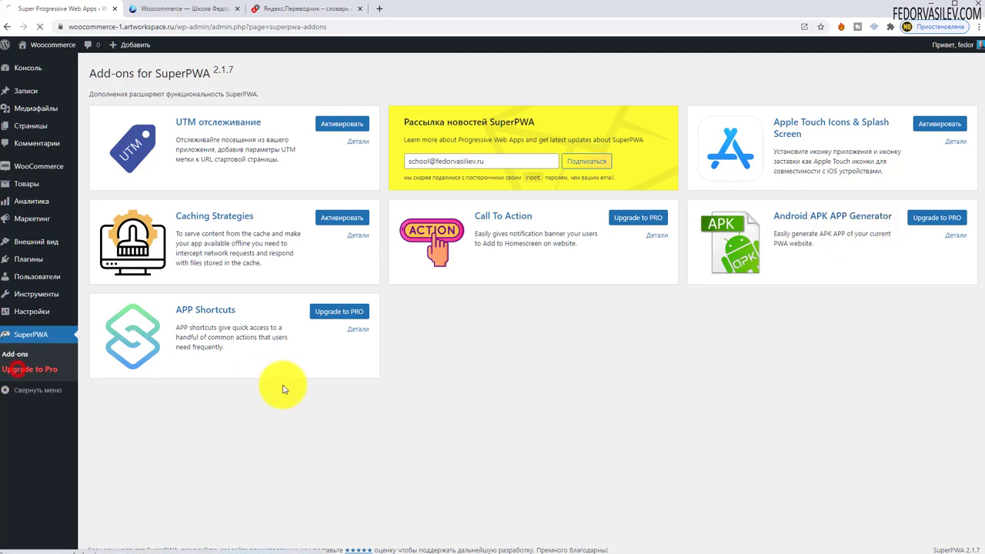
pyautogui.scroll(-3, 265, 308)
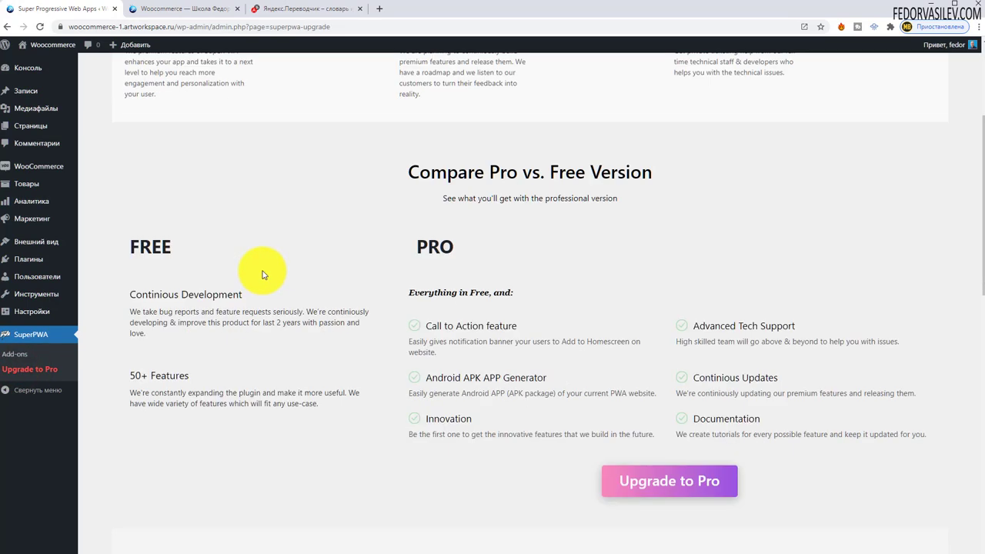
pyautogui.scroll(-1, 262, 275)
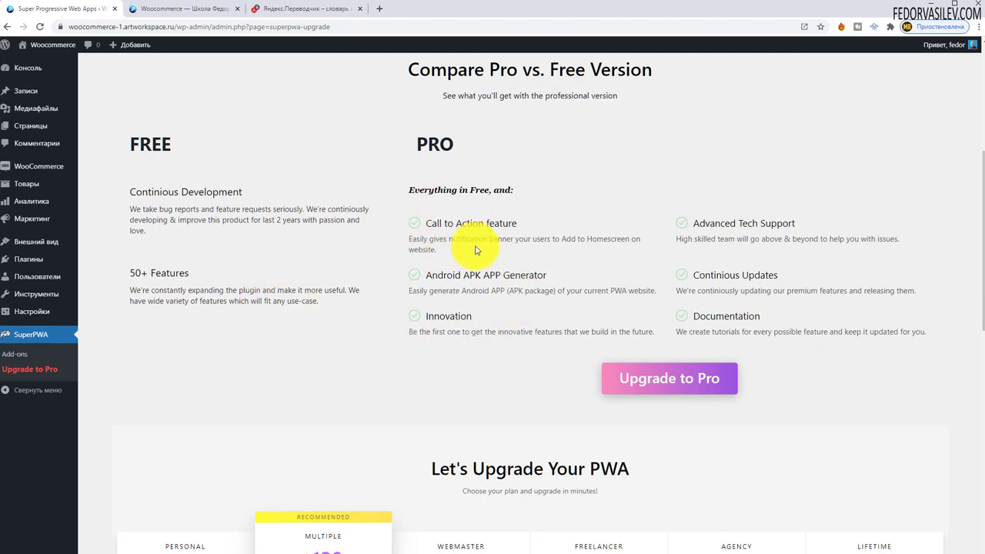
pyautogui.scroll(-3, 462, 219)
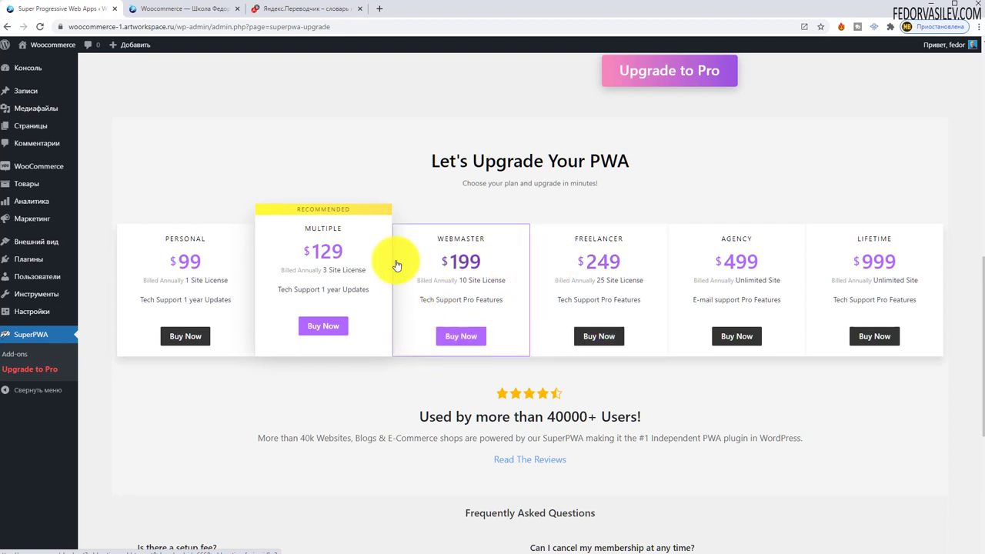
pyautogui.moveTo(363, 271); pyautogui.dragTo(340, 248)
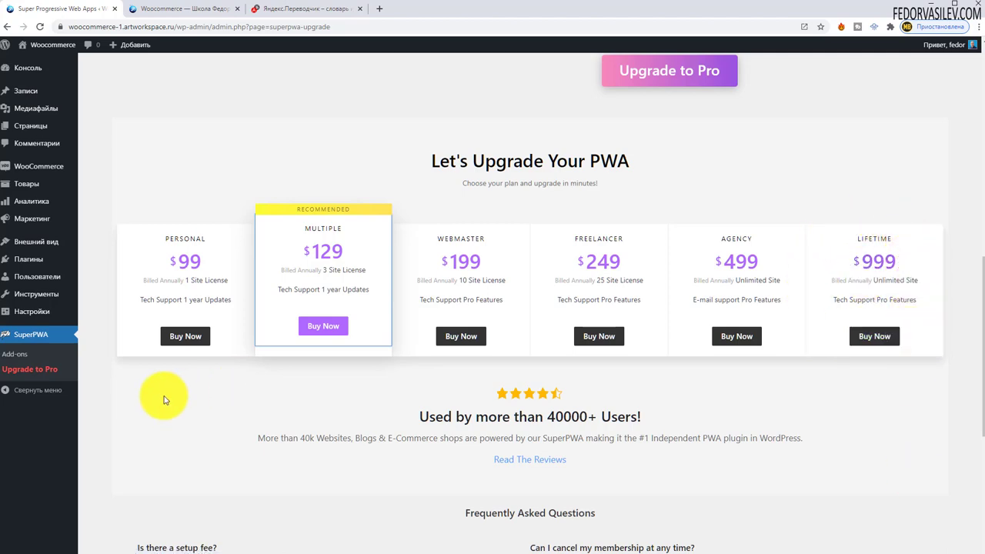
pyautogui.scroll(3, 164, 395)
pyautogui.scroll(1, 165, 399)
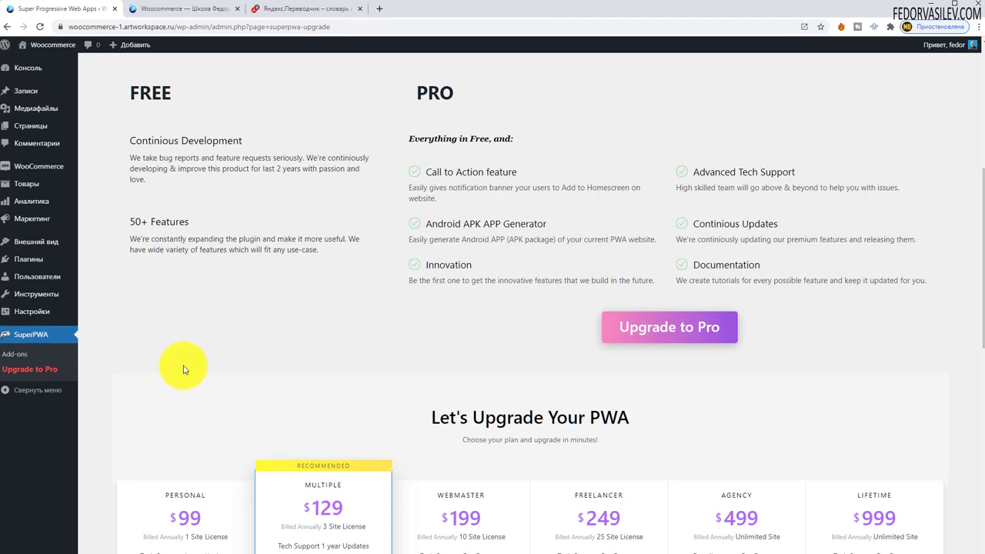
pyautogui.scroll(5, 183, 369)
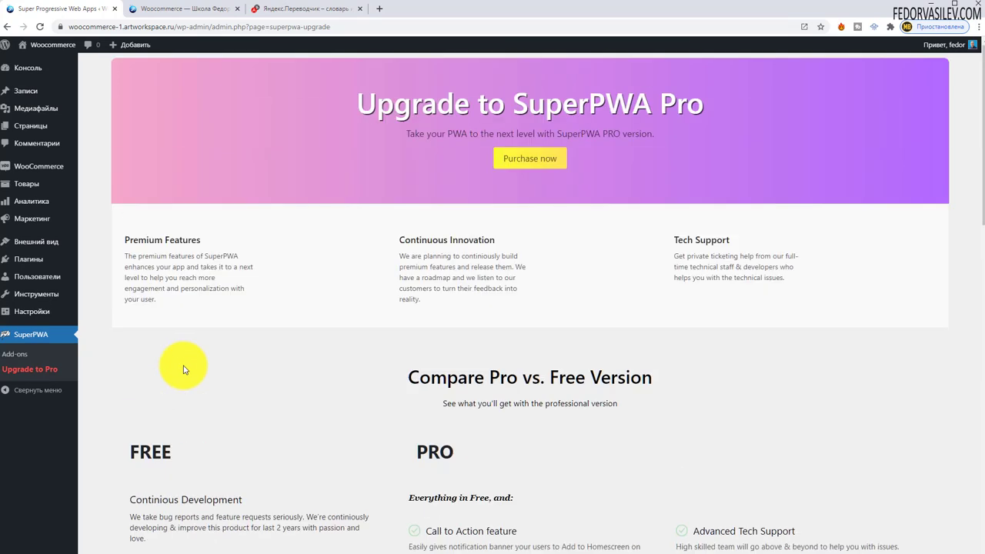
pyautogui.click(26, 355)
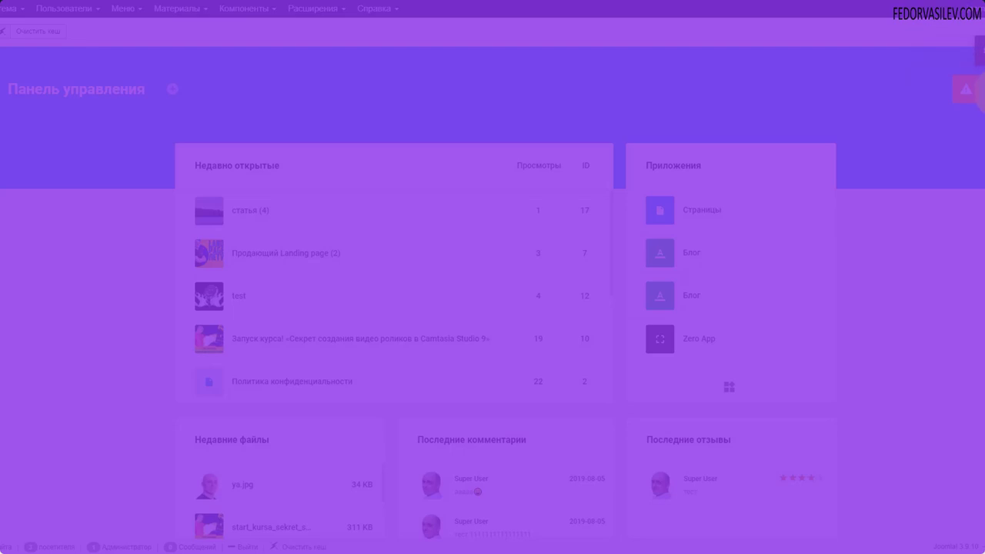
pyautogui.click(974, 93)
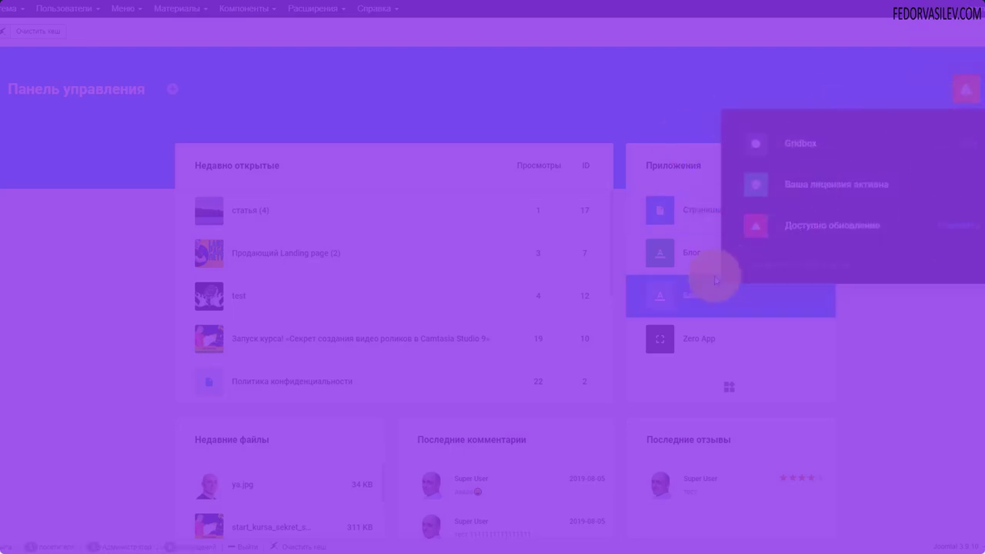
pyautogui.click(792, 158)
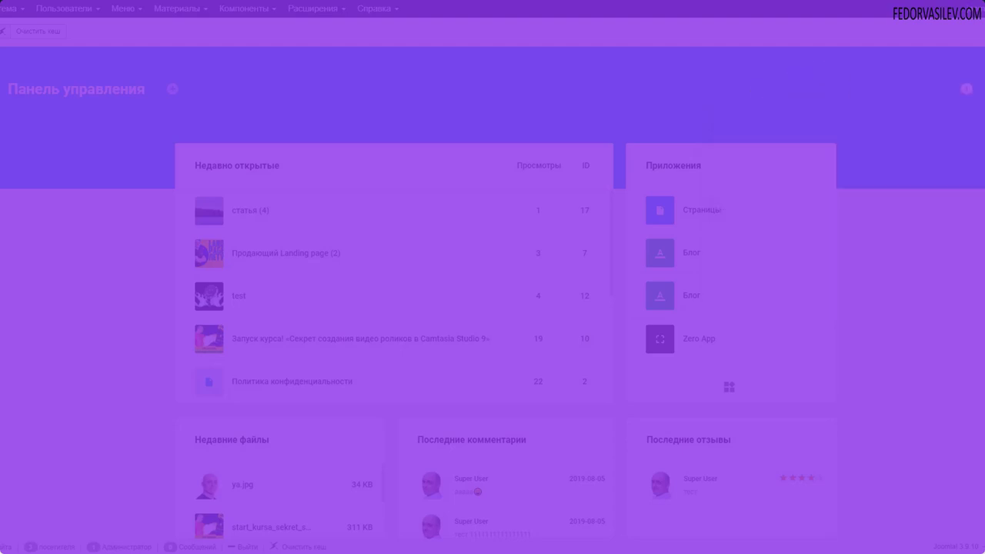
pyautogui.click(57, 158)
pyautogui.click(16, 189)
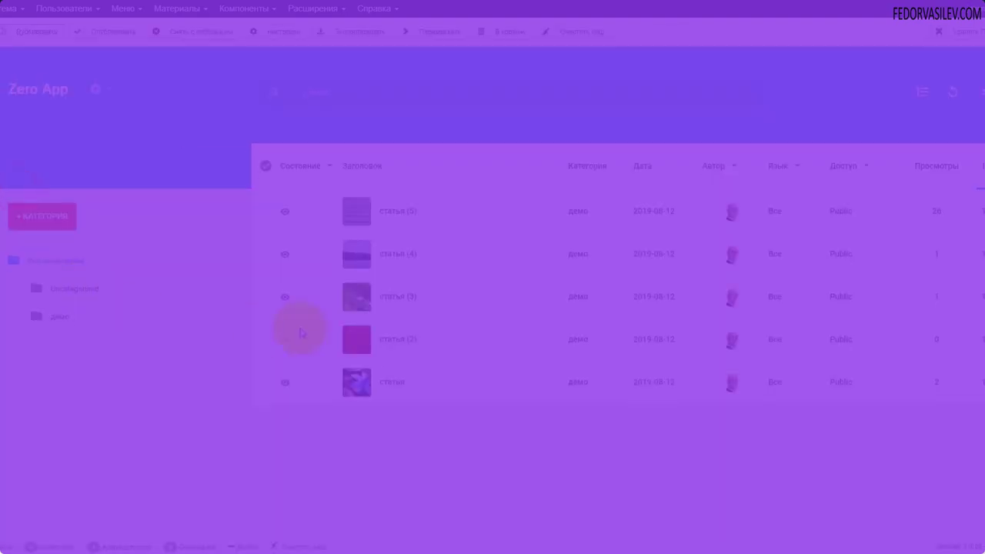
pyautogui.click(293, 332)
pyautogui.click(95, 89)
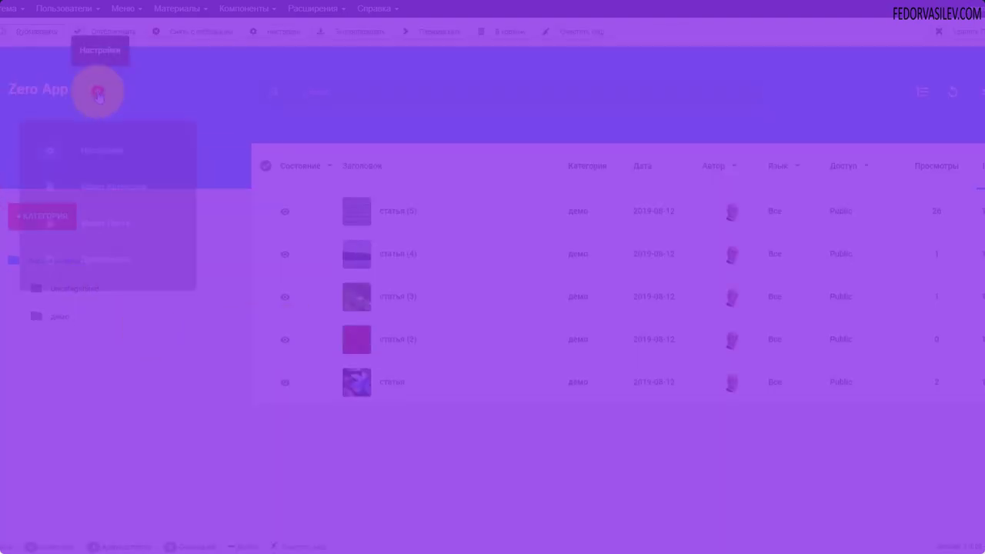